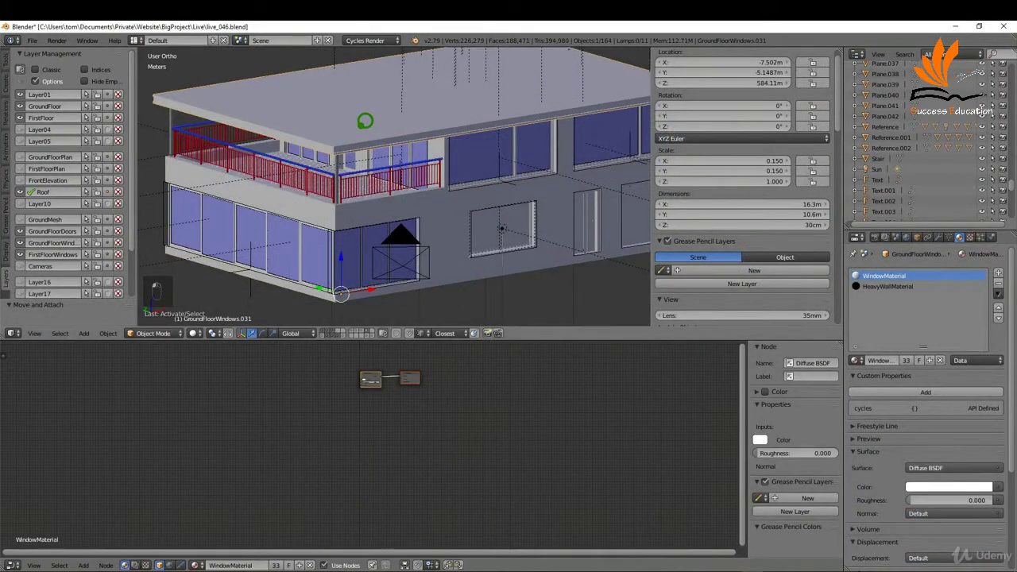
Open the roof mesh in Edit Mode and enlarge the 3D viewport's height and the width of its view area.
{"action": "key", "text": "Tab"}
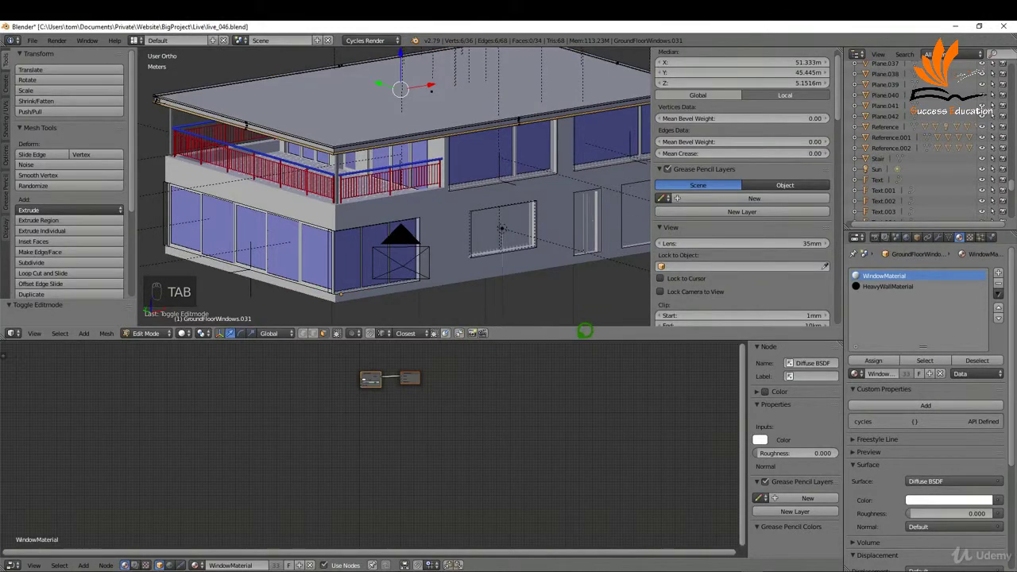
{"action": "left_click_drag", "start_coordinate": [585, 329], "coordinate": [582, 416]}
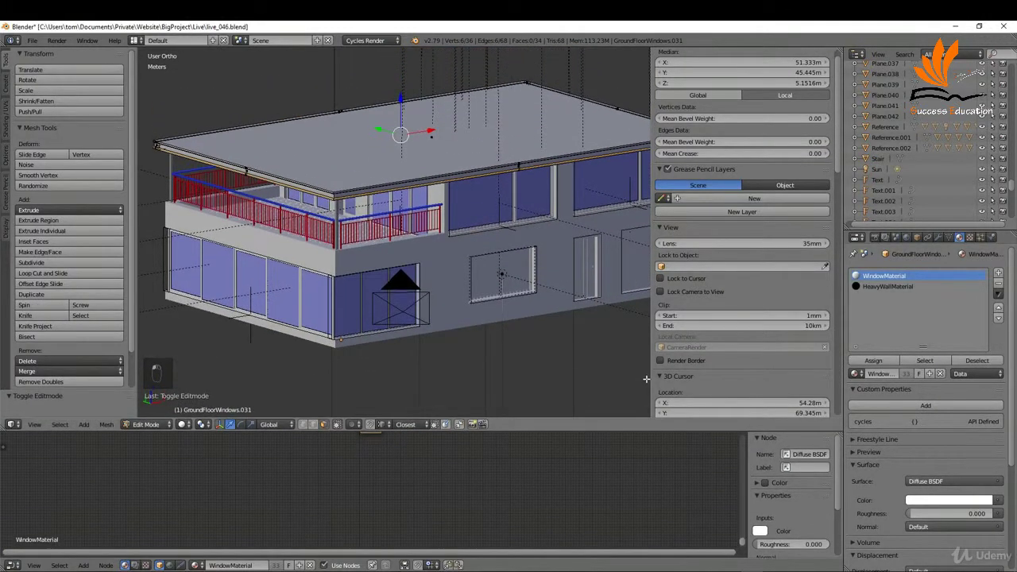
{"action": "left_click_drag", "start_coordinate": [649, 378], "coordinate": [713, 371]}
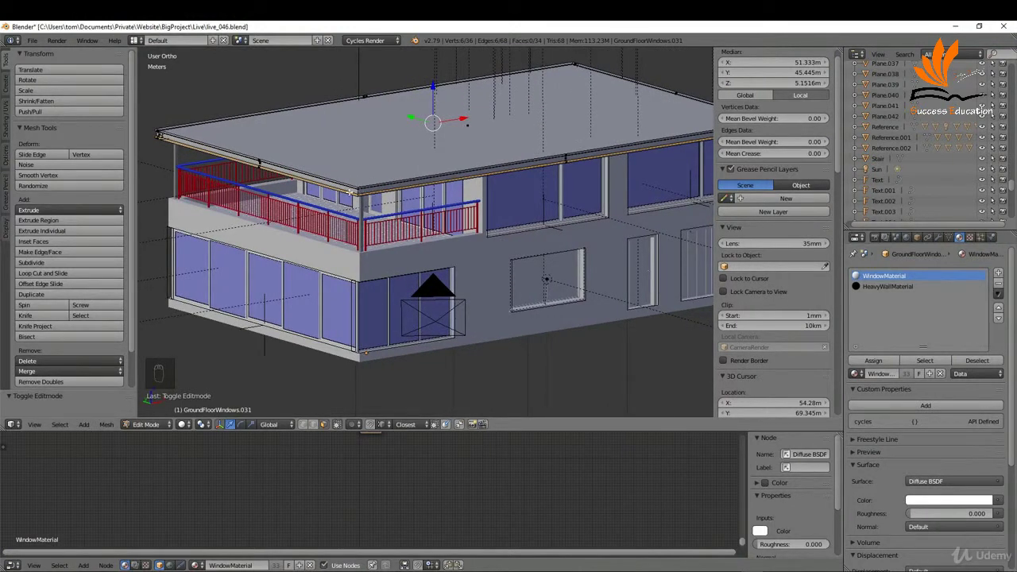
Switch to face selection and select the vertical face loop of the lowest band around the roof edge in front view.
{"action": "scroll", "coordinate": [350, 192], "scroll_direction": "up", "scroll_amount": 5}
{"action": "key", "text": "ctrl+Tab"}
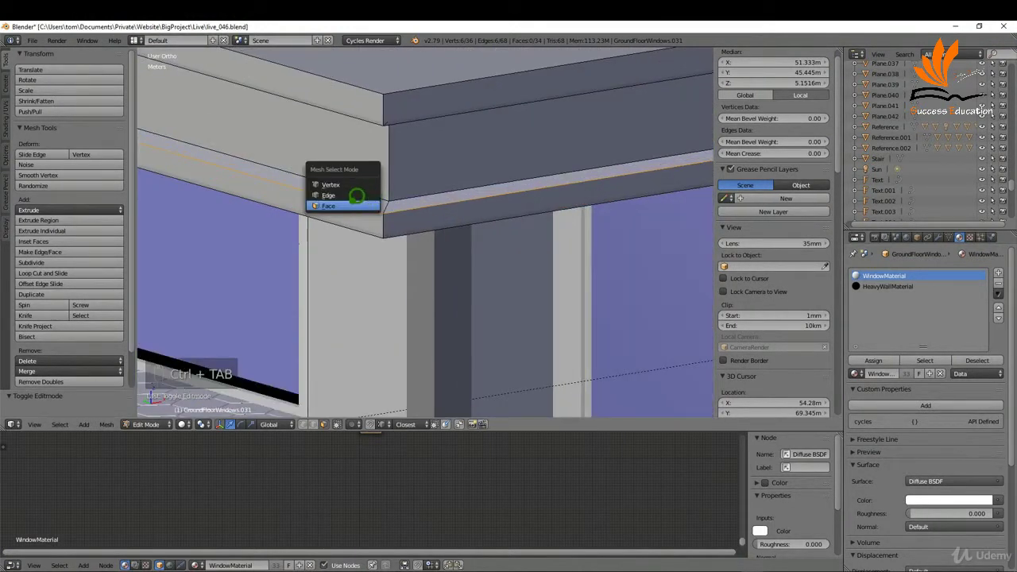
{"action": "left_click", "coordinate": [348, 205]}
{"action": "right_click", "coordinate": [389, 207], "text": "alt"}
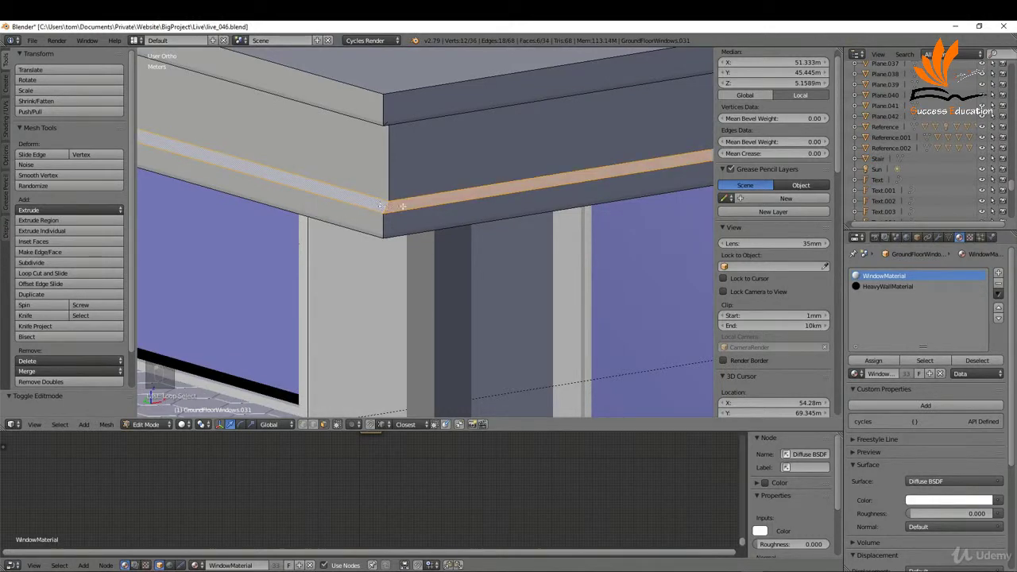
{"action": "scroll", "coordinate": [424, 201], "scroll_direction": "down", "scroll_amount": 5}
{"action": "key", "text": "KP_1"}
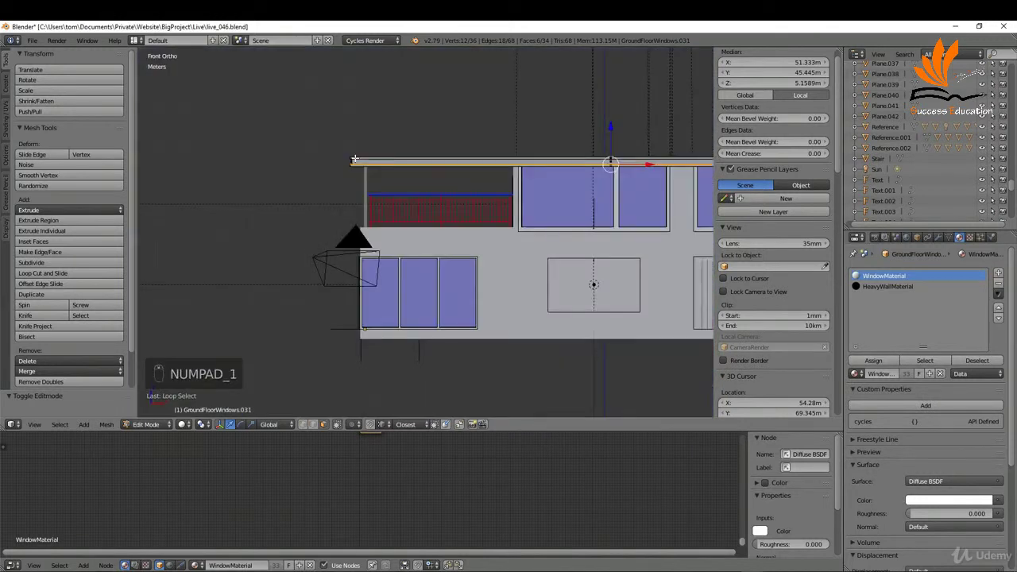
{"action": "scroll", "coordinate": [368, 193], "scroll_direction": "up", "scroll_amount": 4}
{"action": "scroll", "coordinate": [368, 193], "scroll_direction": "up", "scroll_amount": 3}
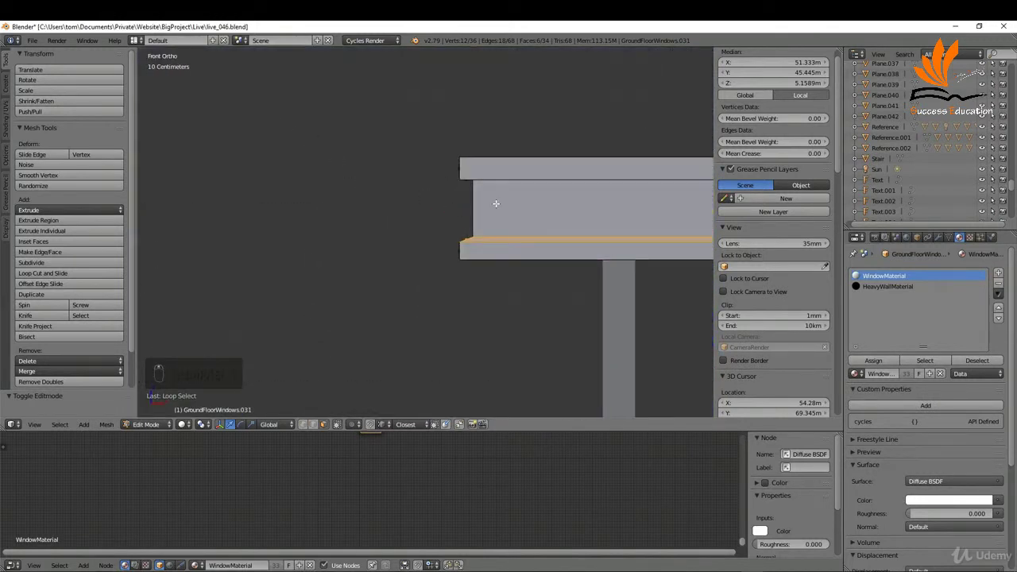
{"action": "scroll", "coordinate": [446, 279], "scroll_direction": "up", "scroll_amount": 2}
{"action": "left_click", "coordinate": [444, 276], "text": "alt"}
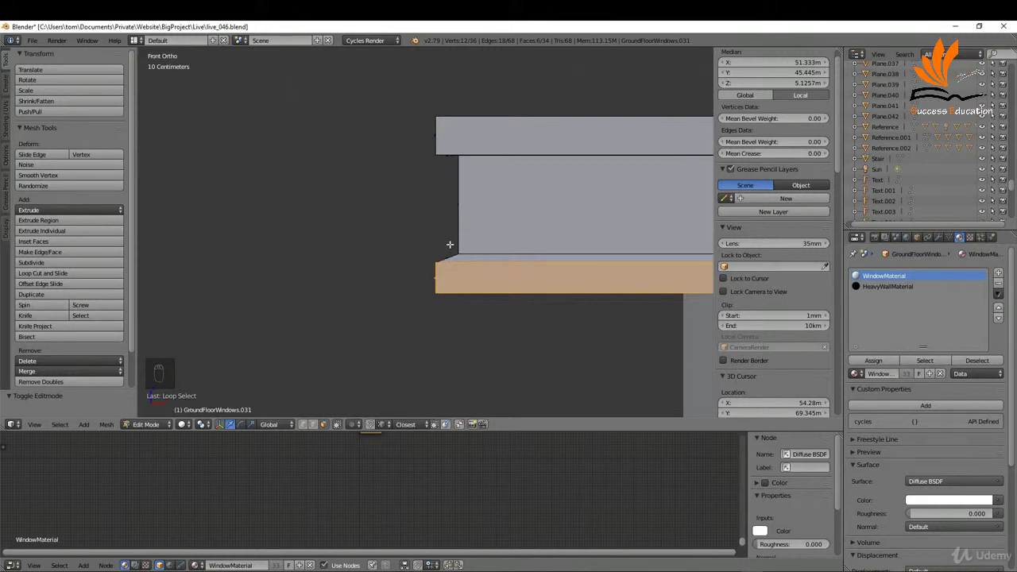
Scale the lowest roof band inward with Z locked, by about 0.995, until its side is flush with the fascia above.
{"action": "scroll", "coordinate": [449, 244], "scroll_direction": "up", "scroll_amount": 3}
{"action": "key", "text": "s"}
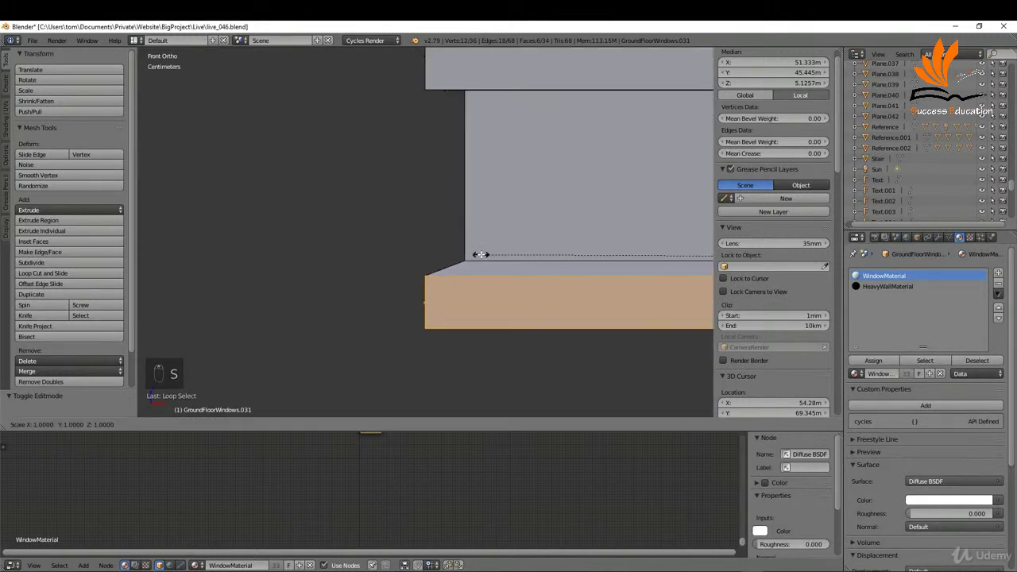
{"action": "key", "text": "shift+z"}
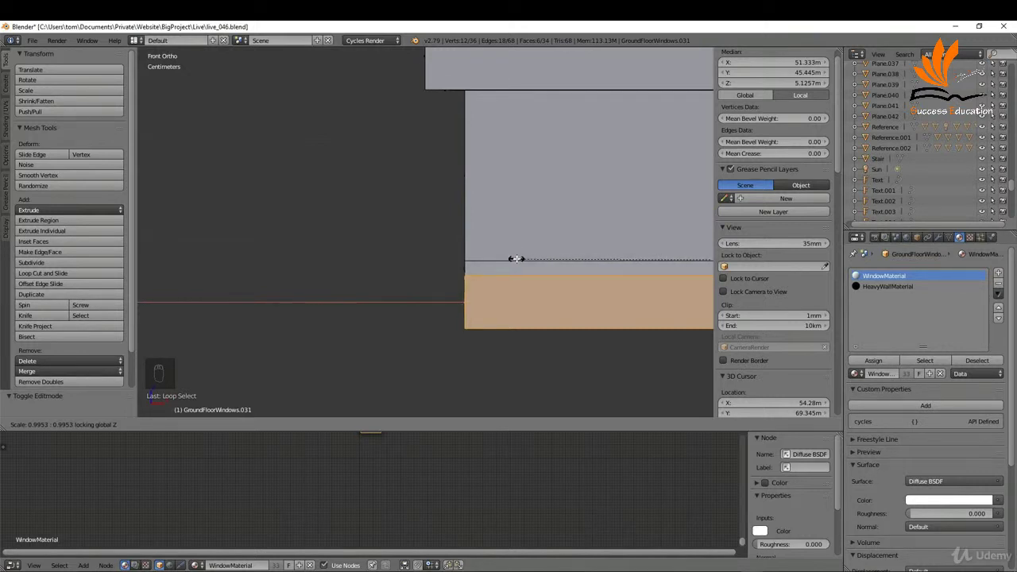
{"action": "left_click", "coordinate": [501, 259]}
{"action": "scroll", "coordinate": [474, 270], "scroll_direction": "up", "scroll_amount": 2}
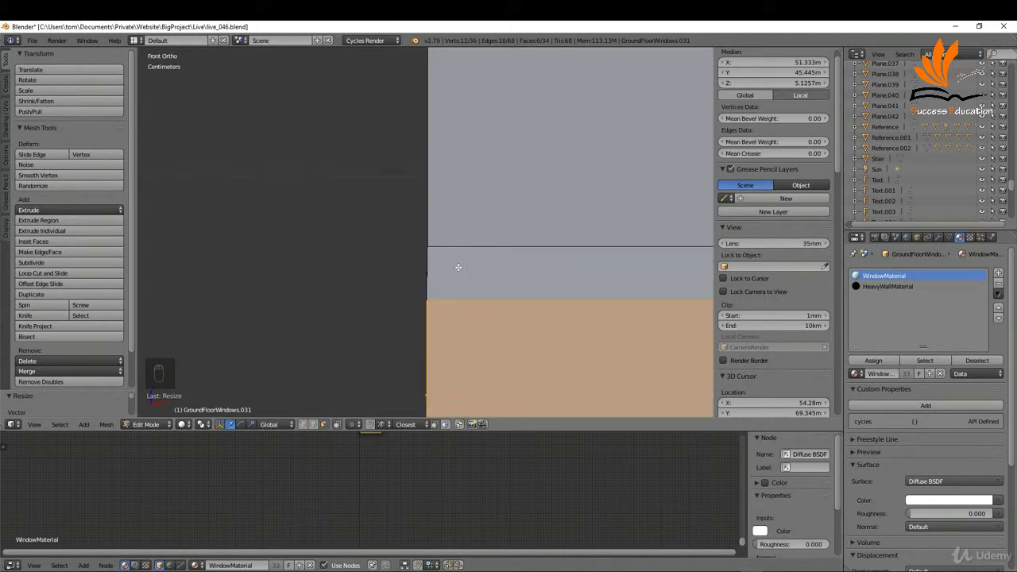
{"action": "key", "text": "s"}
{"action": "key", "text": "shift+z"}
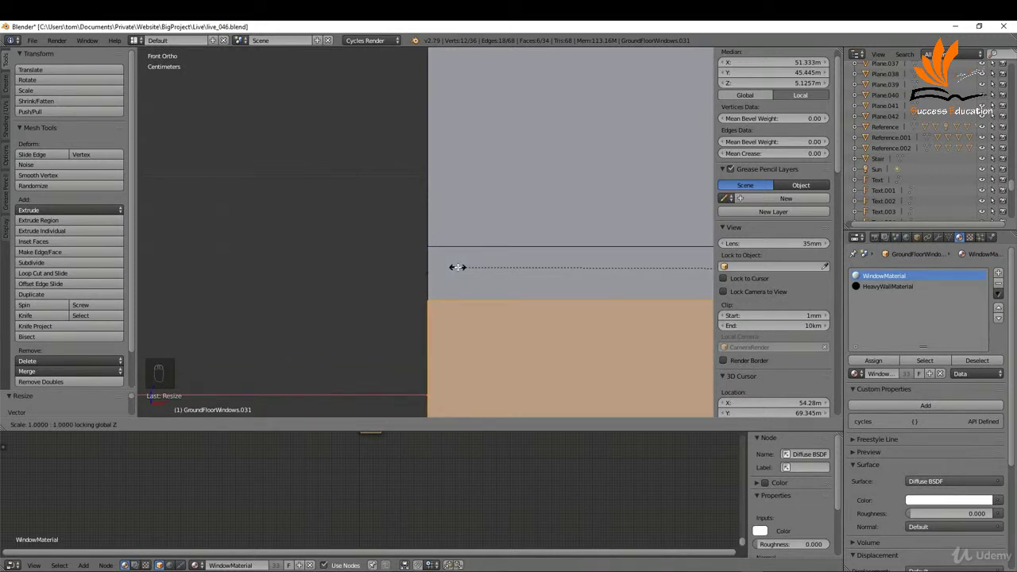
{"action": "left_click", "coordinate": [457, 267]}
Switch to edge selection and select the topmost outer edges all the way around the roof.
{"action": "scroll", "coordinate": [358, 228], "scroll_direction": "down", "scroll_amount": 6}
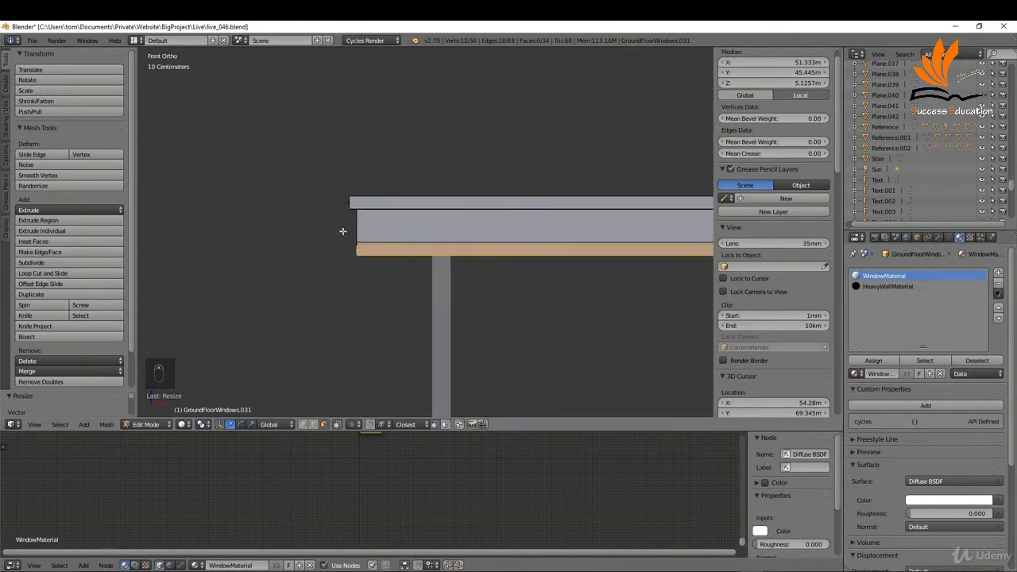
{"action": "middle_click_drag", "start_coordinate": [342, 231], "coordinate": [423, 236]}
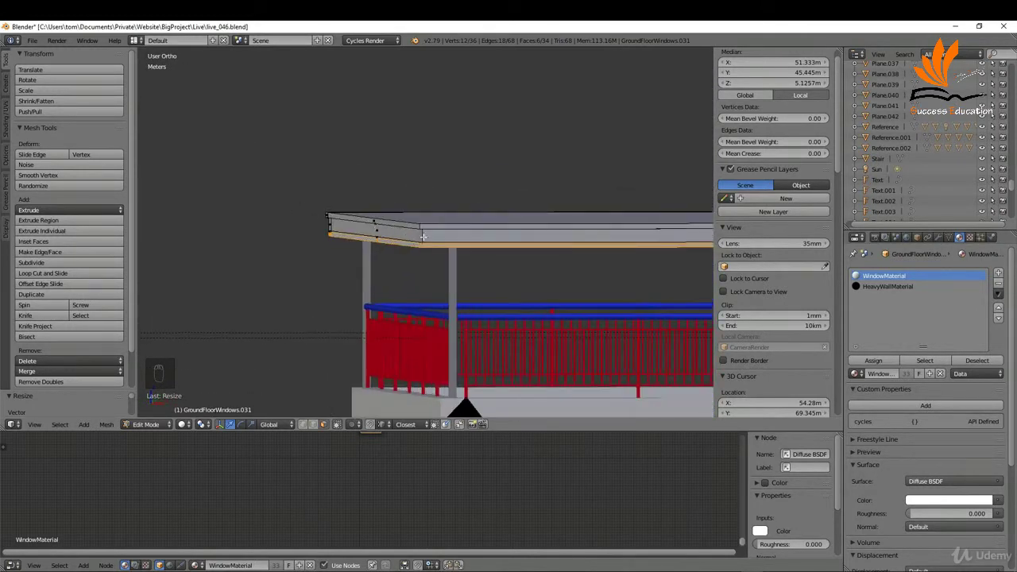
{"action": "scroll", "coordinate": [423, 237], "scroll_direction": "up", "scroll_amount": 5}
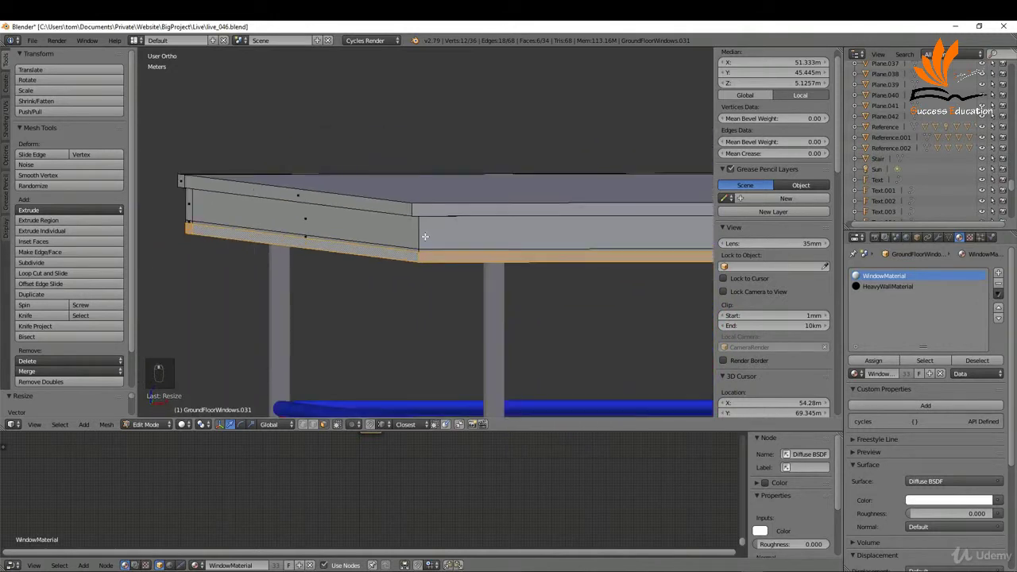
{"action": "scroll", "coordinate": [424, 236], "scroll_direction": "down", "scroll_amount": 3}
{"action": "scroll", "coordinate": [420, 231], "scroll_direction": "up", "scroll_amount": 3}
{"action": "key", "text": "ctrl+Tab"}
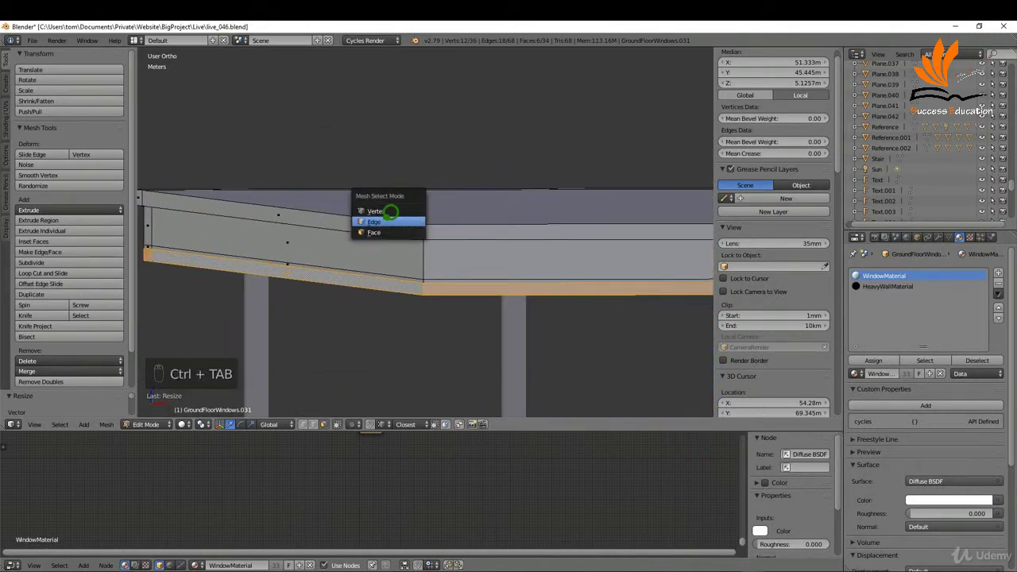
{"action": "left_click", "coordinate": [383, 221]}
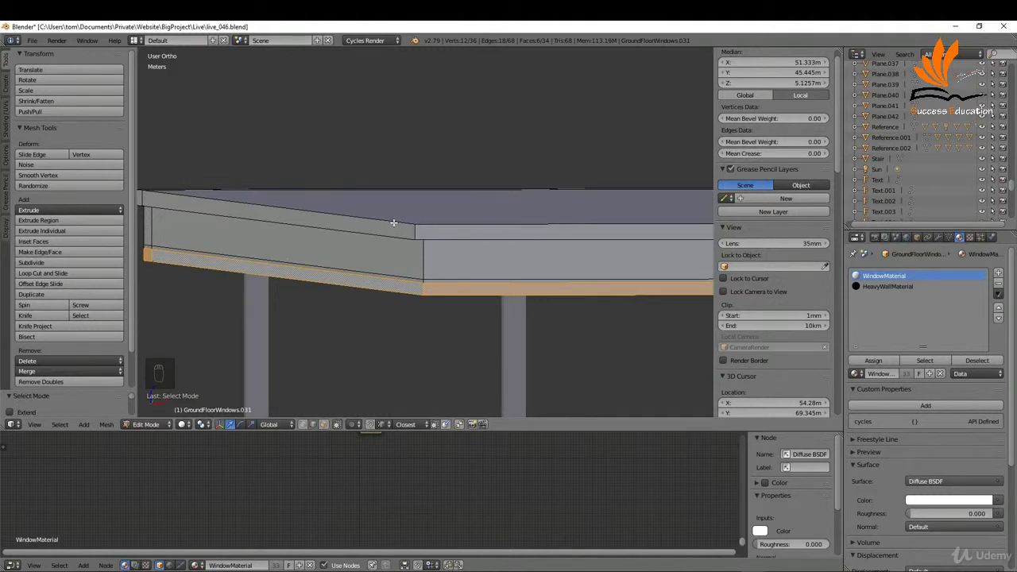
{"action": "right_click", "coordinate": [393, 222], "text": "alt"}
{"action": "right_click", "coordinate": [438, 224], "text": "alt+shift"}
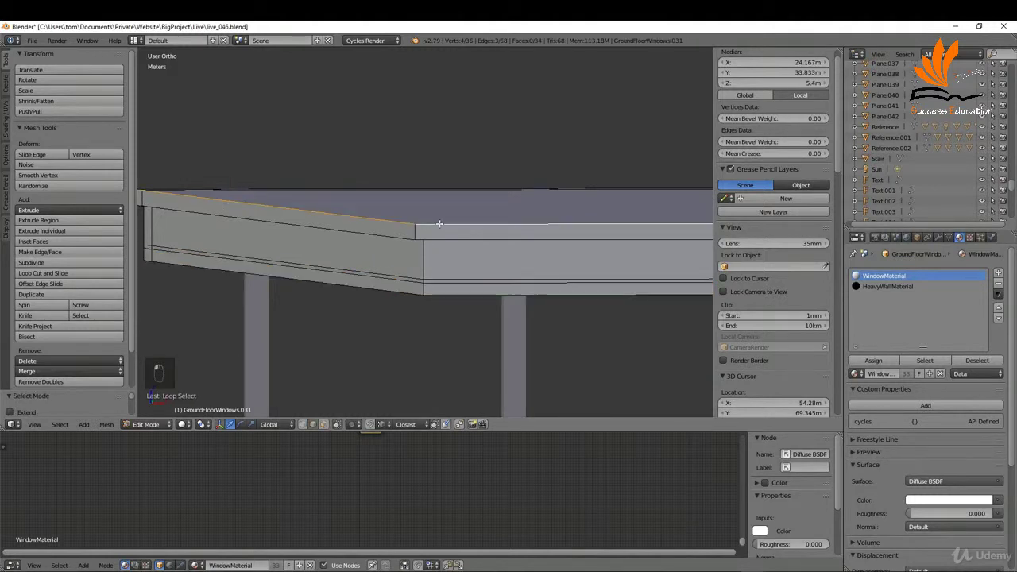
{"action": "scroll", "coordinate": [330, 207], "scroll_direction": "down", "scroll_amount": 2}
{"action": "middle_click_drag", "start_coordinate": [330, 206], "coordinate": [431, 219]}
{"action": "scroll", "coordinate": [425, 218], "scroll_direction": "down", "scroll_amount": 2}
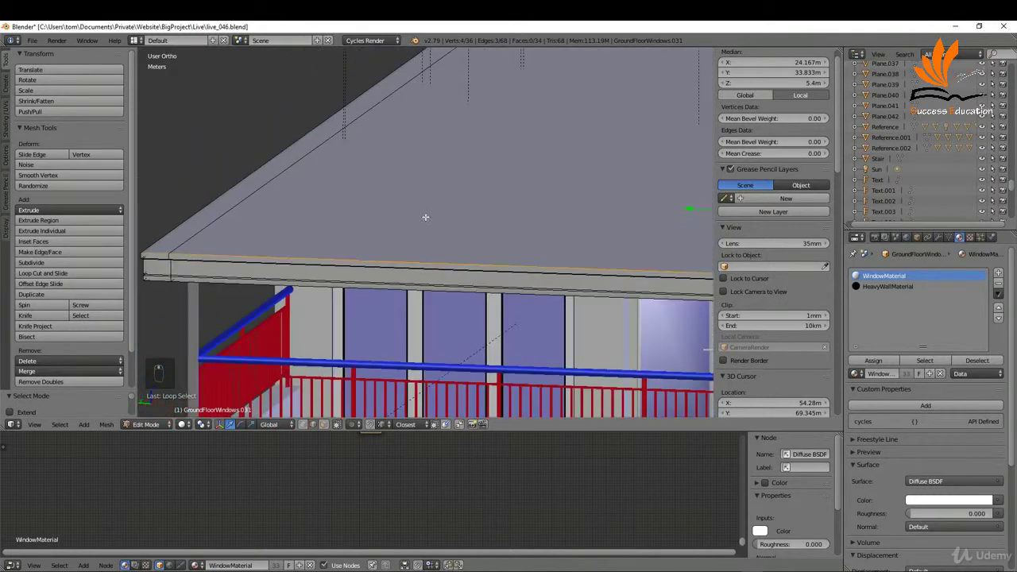
{"action": "scroll", "coordinate": [288, 231], "scroll_direction": "down", "scroll_amount": 1}
{"action": "right_click", "coordinate": [208, 231], "text": "alt+shift"}
{"action": "middle_click_drag", "start_coordinate": [208, 231], "coordinate": [399, 243]}
{"action": "scroll", "coordinate": [341, 256], "scroll_direction": "up", "scroll_amount": 2}
{"action": "right_click", "coordinate": [340, 257], "text": "alt+shift"}
{"action": "scroll", "coordinate": [390, 243], "scroll_direction": "down", "scroll_amount": 4}
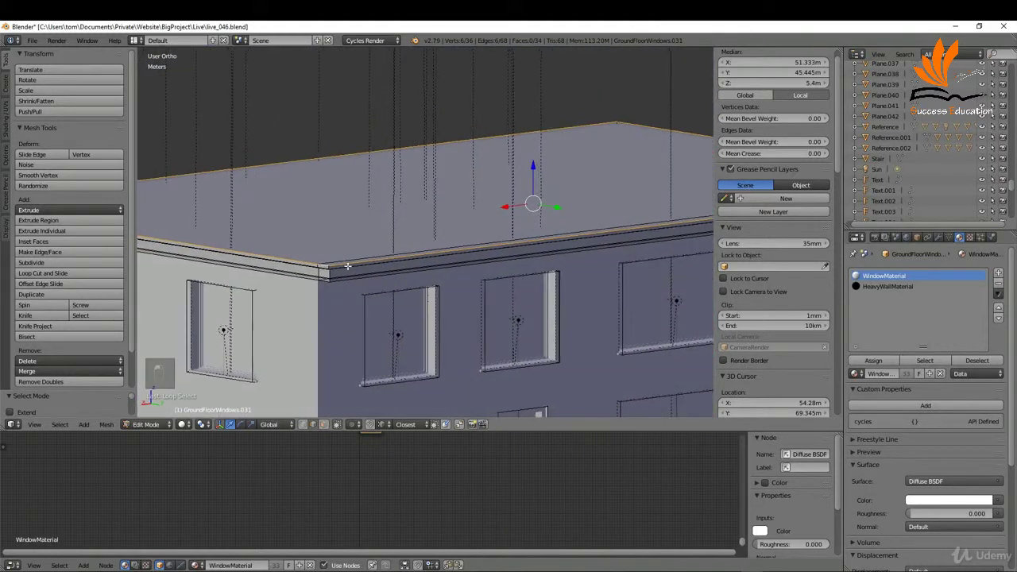
Bevel the roof's top outer edges with one segment and an offset of about 0.023.
{"action": "scroll", "coordinate": [349, 265], "scroll_direction": "up", "scroll_amount": 3}
{"action": "key", "text": "ctrl+b"}
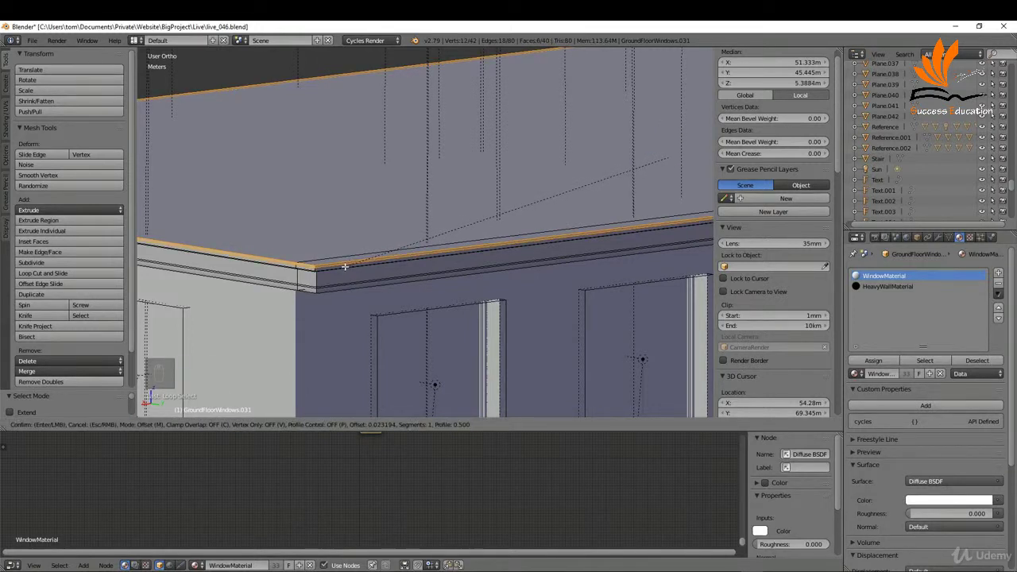
{"action": "left_click", "coordinate": [345, 267]}
Return the roof to Object Mode and apply its scale.
{"action": "key", "text": "Tab"}
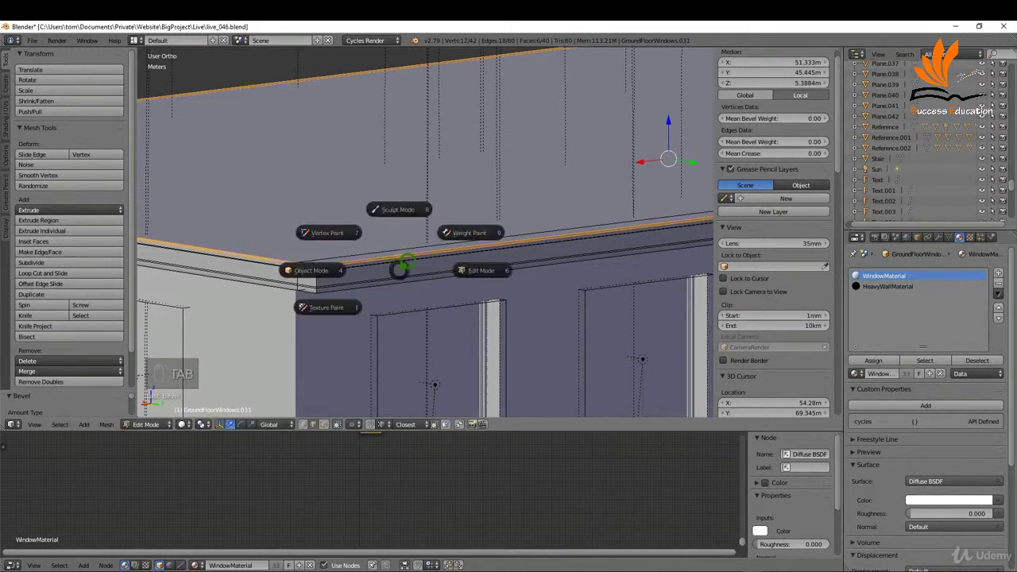
{"action": "left_click", "coordinate": [328, 264]}
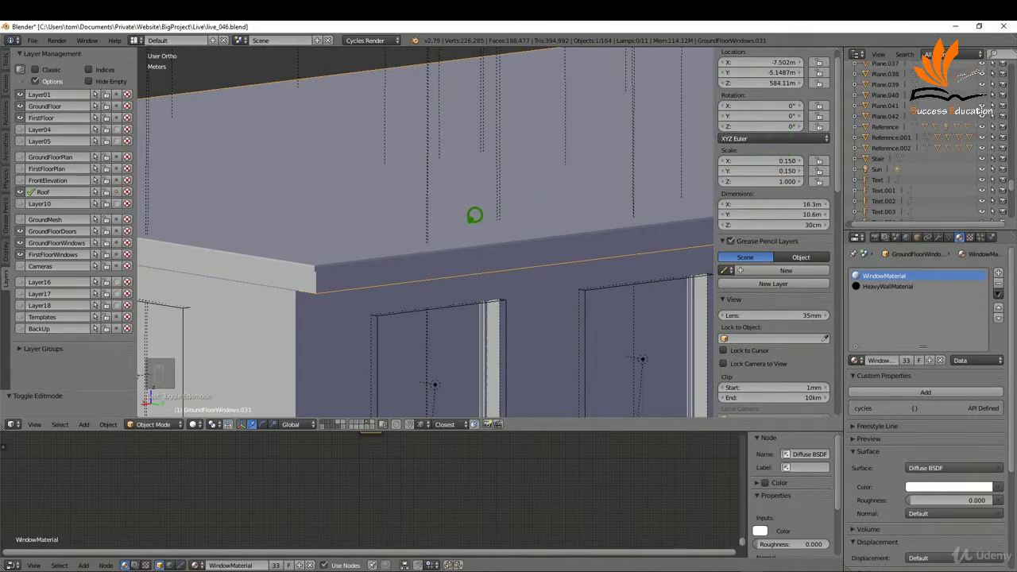
{"action": "key", "text": "ctrl+a"}
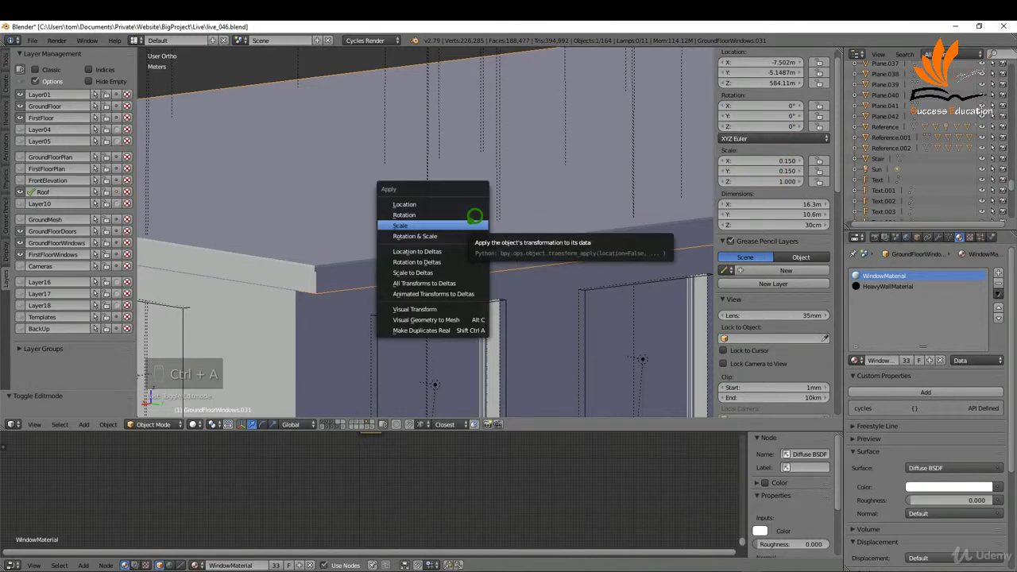
{"action": "left_click", "coordinate": [470, 224]}
Reopen the roof in Edit Mode and select the lowest outer edges all the way around it.
{"action": "key", "text": "Tab"}
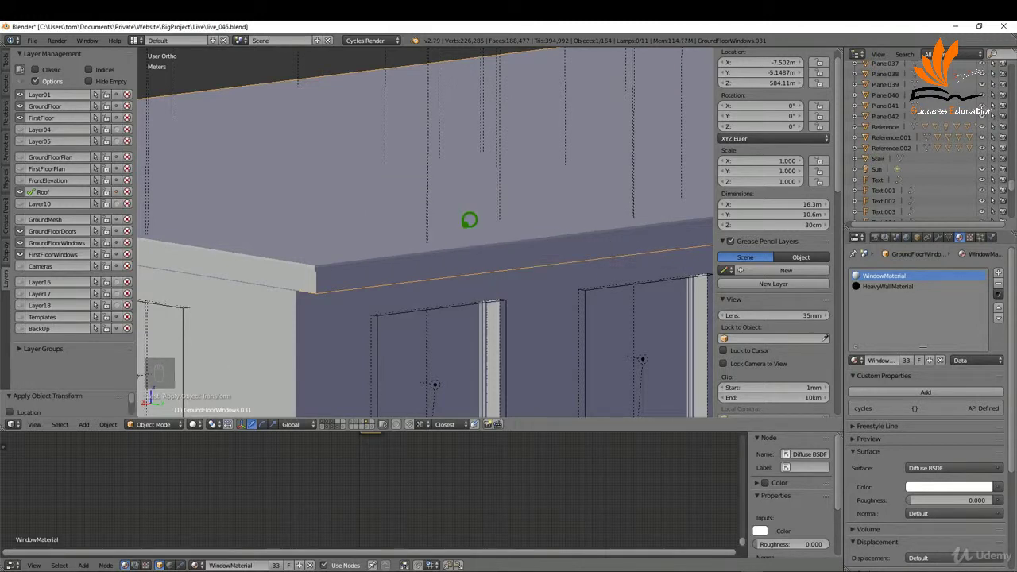
{"action": "left_click", "coordinate": [548, 224]}
{"action": "scroll", "coordinate": [345, 298], "scroll_direction": "up", "scroll_amount": 4}
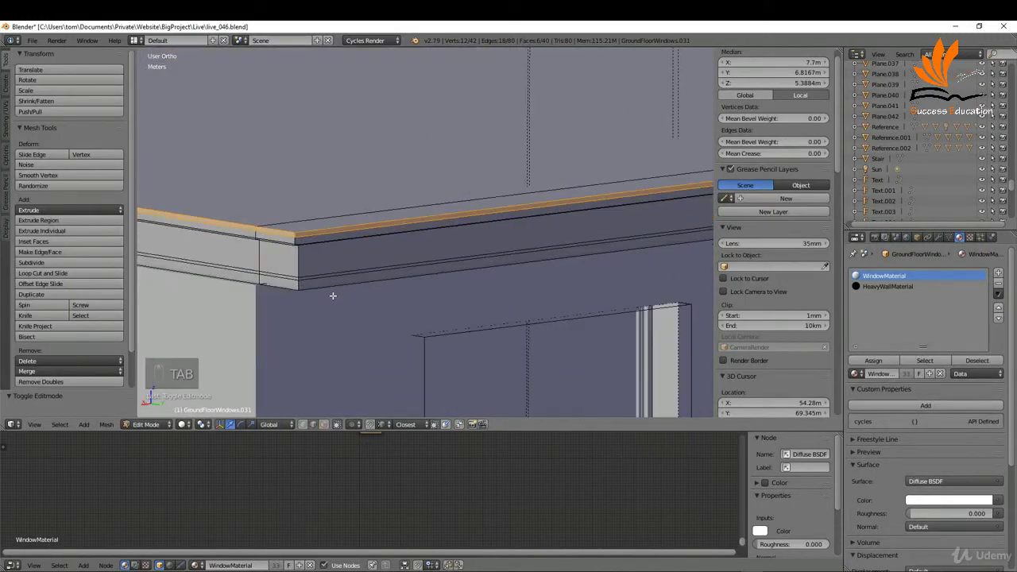
{"action": "right_click", "coordinate": [330, 287]}
{"action": "right_click", "coordinate": [281, 289], "text": "alt"}
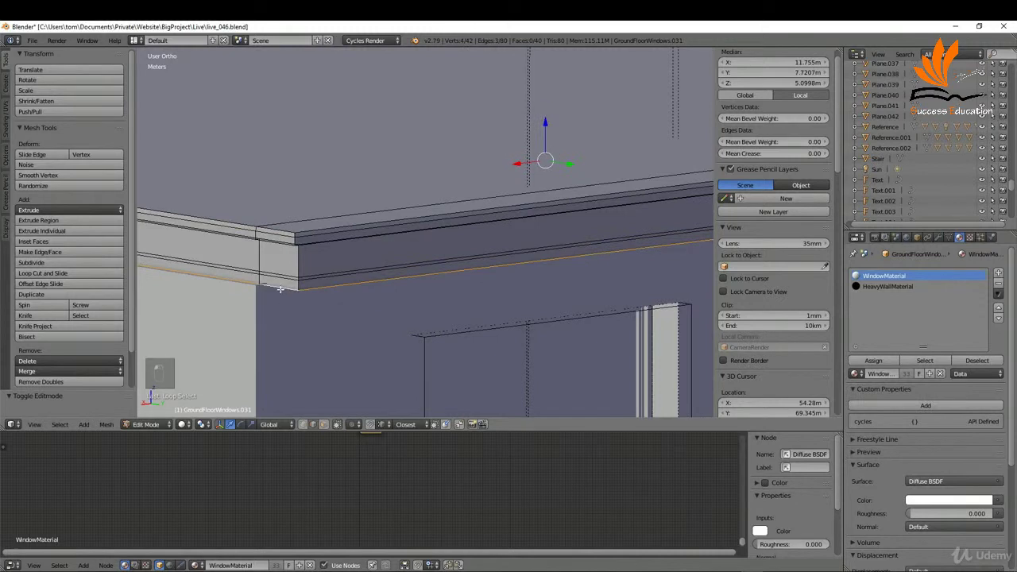
{"action": "scroll", "coordinate": [470, 294], "scroll_direction": "down", "scroll_amount": 6}
{"action": "scroll", "coordinate": [472, 294], "scroll_direction": "down", "scroll_amount": 2}
{"action": "middle_click_drag", "start_coordinate": [325, 279], "coordinate": [479, 268]}
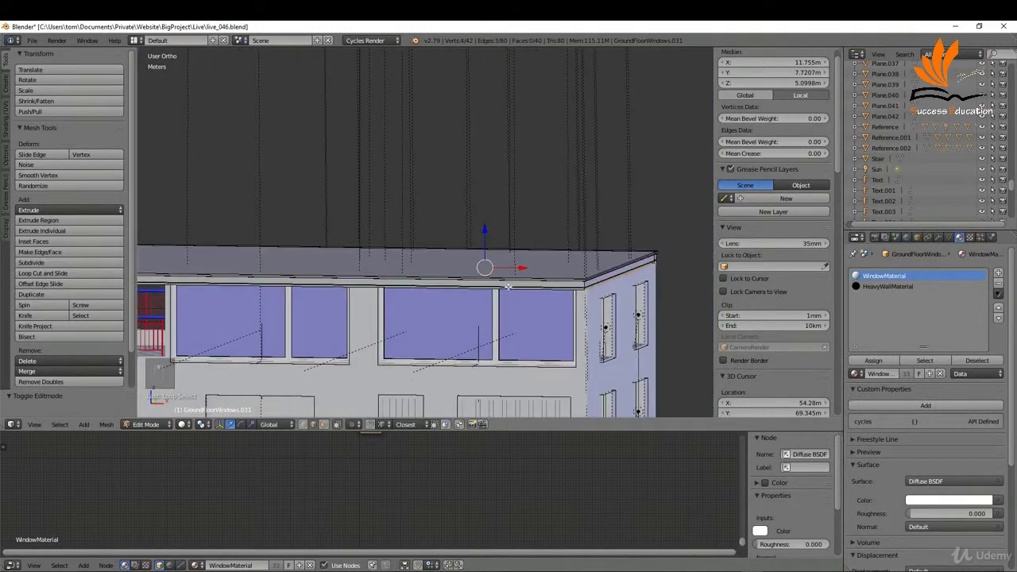
{"action": "scroll", "coordinate": [561, 292], "scroll_direction": "up", "scroll_amount": 3}
{"action": "right_click", "coordinate": [588, 292], "text": "alt+shift"}
{"action": "scroll", "coordinate": [494, 284], "scroll_direction": "down", "scroll_amount": 5}
{"action": "middle_click_drag", "start_coordinate": [380, 284], "coordinate": [456, 299]}
{"action": "scroll", "coordinate": [456, 298], "scroll_direction": "up", "scroll_amount": 1}
{"action": "scroll", "coordinate": [456, 299], "scroll_direction": "up", "scroll_amount": 5}
{"action": "right_click", "coordinate": [551, 303], "text": "alt+shift"}
{"action": "scroll", "coordinate": [552, 281], "scroll_direction": "down", "scroll_amount": 2}
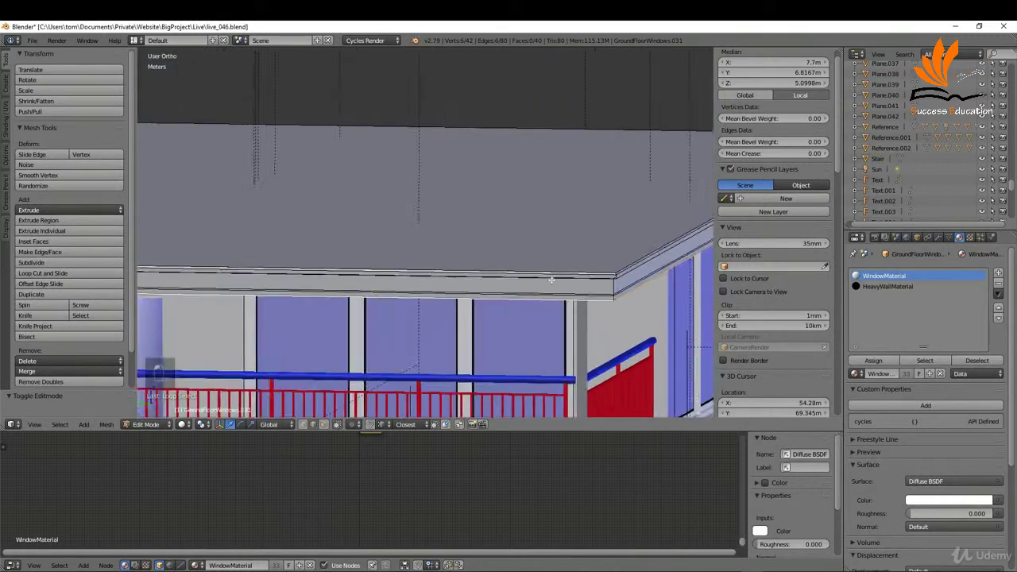
Apply a small one-segment bevel to the roof's bottom outer edges and return to Object Mode.
{"action": "middle_click_drag", "start_coordinate": [551, 279], "coordinate": [529, 282]}
{"action": "key", "text": "ctrl+b"}
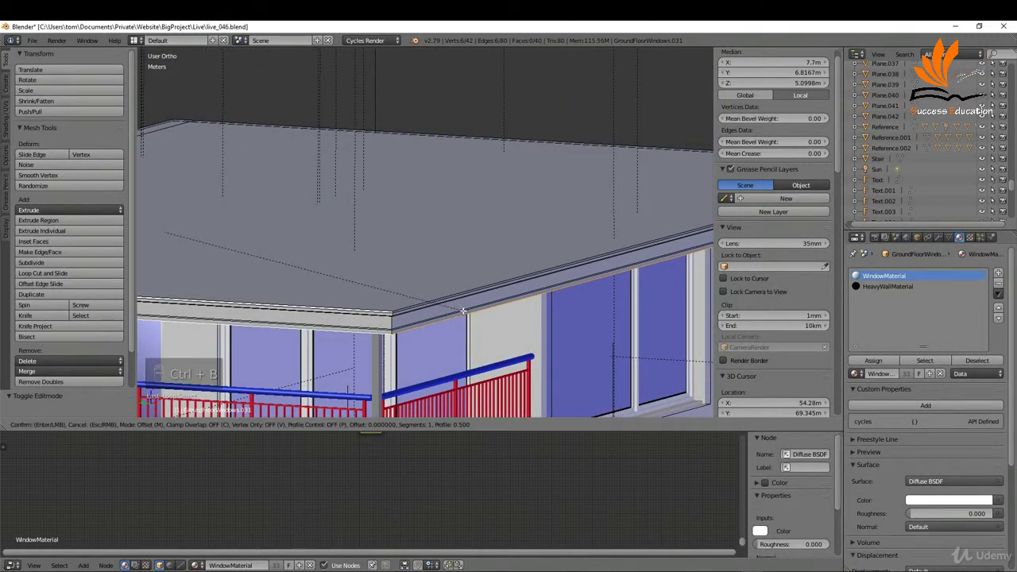
{"action": "left_click", "coordinate": [408, 325]}
{"action": "scroll", "coordinate": [405, 326], "scroll_direction": "up", "scroll_amount": 6}
{"action": "scroll", "coordinate": [401, 333], "scroll_direction": "down", "scroll_amount": 5}
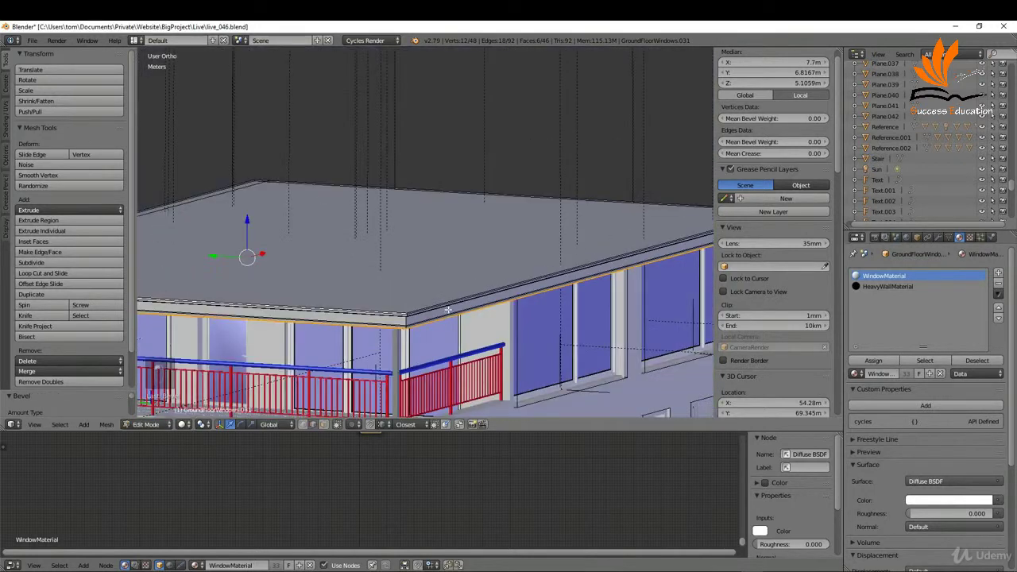
{"action": "key", "text": "Tab"}
{"action": "left_click", "coordinate": [379, 298]}
{"action": "middle_click_drag", "start_coordinate": [378, 299], "coordinate": [497, 216]}
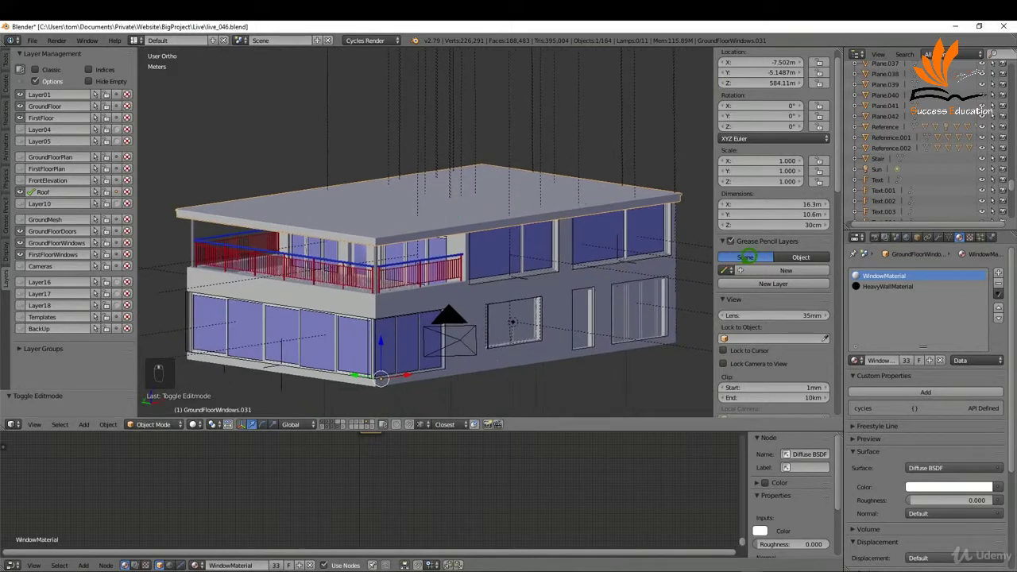
Remove the WindowMaterial and HeavyWallMaterial slots from the roof and create a new material for it.
{"action": "left_click", "coordinate": [999, 283]}
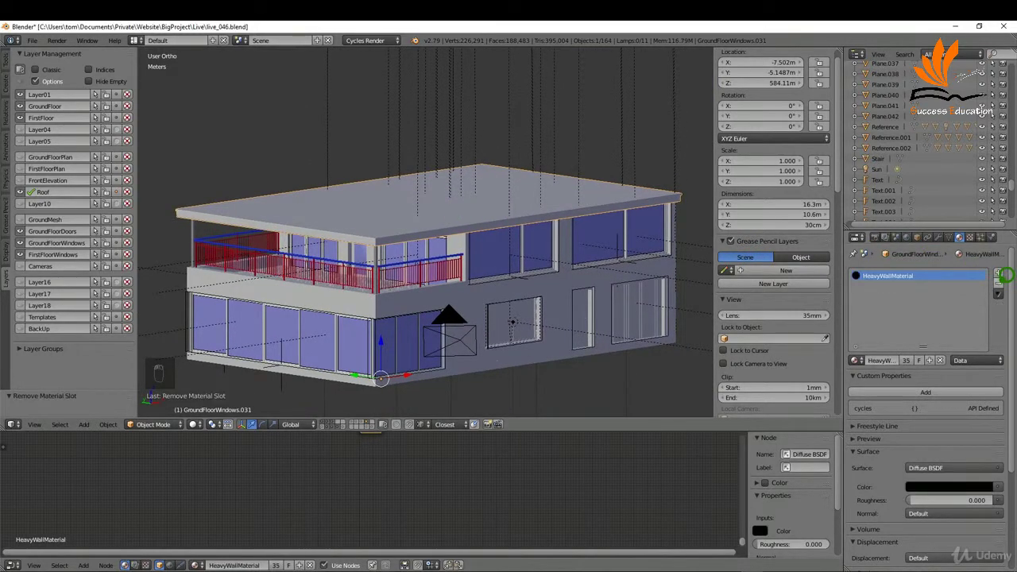
{"action": "left_click", "coordinate": [998, 283]}
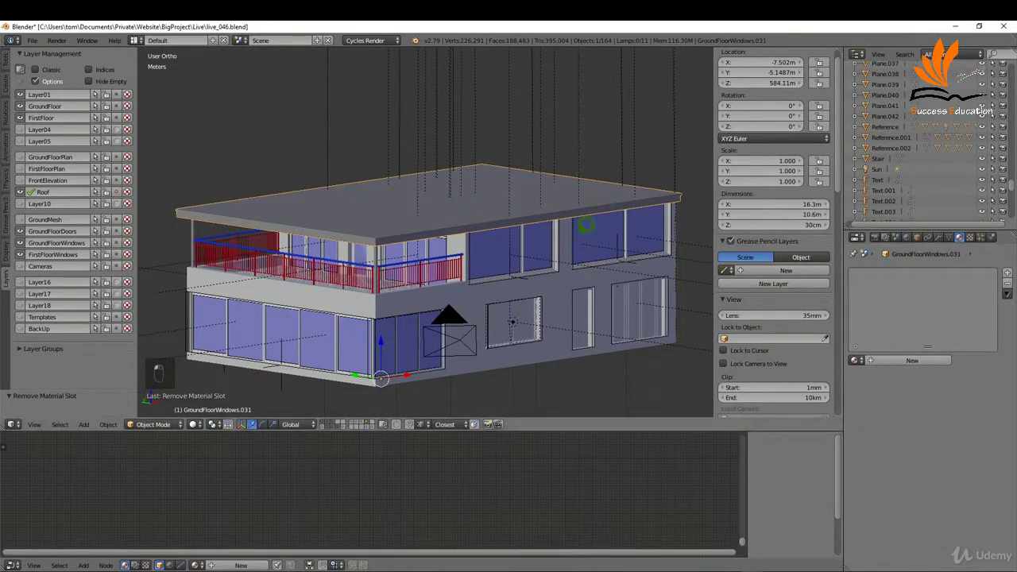
{"action": "left_click", "coordinate": [893, 359]}
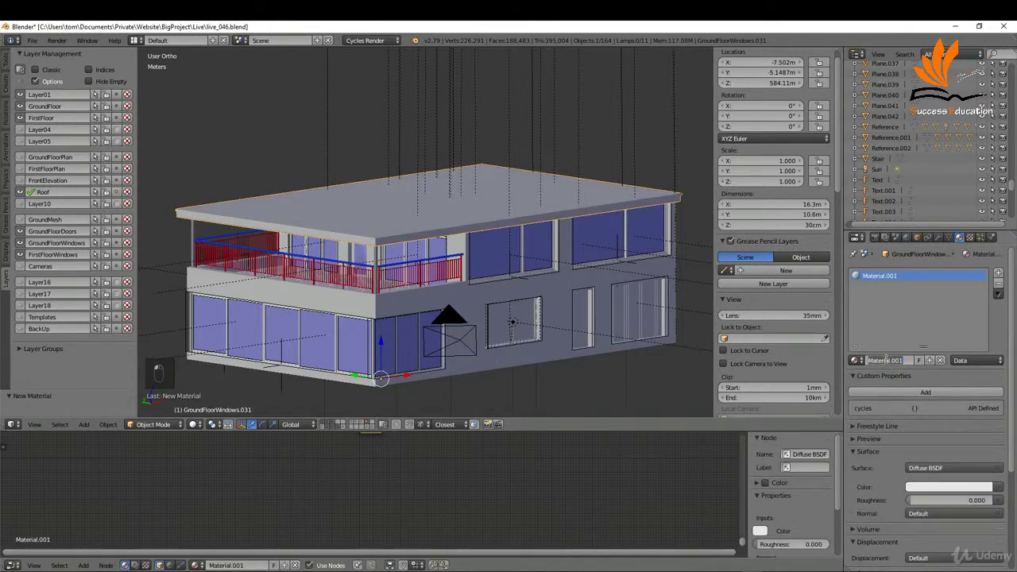
Rename the roof's new material as RoofMaterial.
{"action": "double_click", "coordinate": [886, 359]}
{"action": "type", "text": "RoofMaterial"}
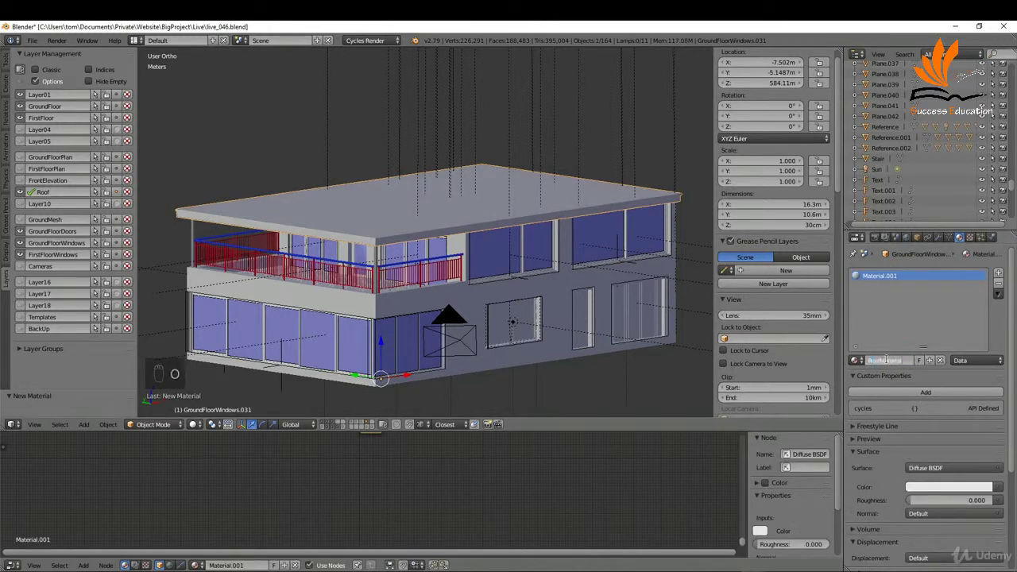
{"action": "key", "text": "Return"}
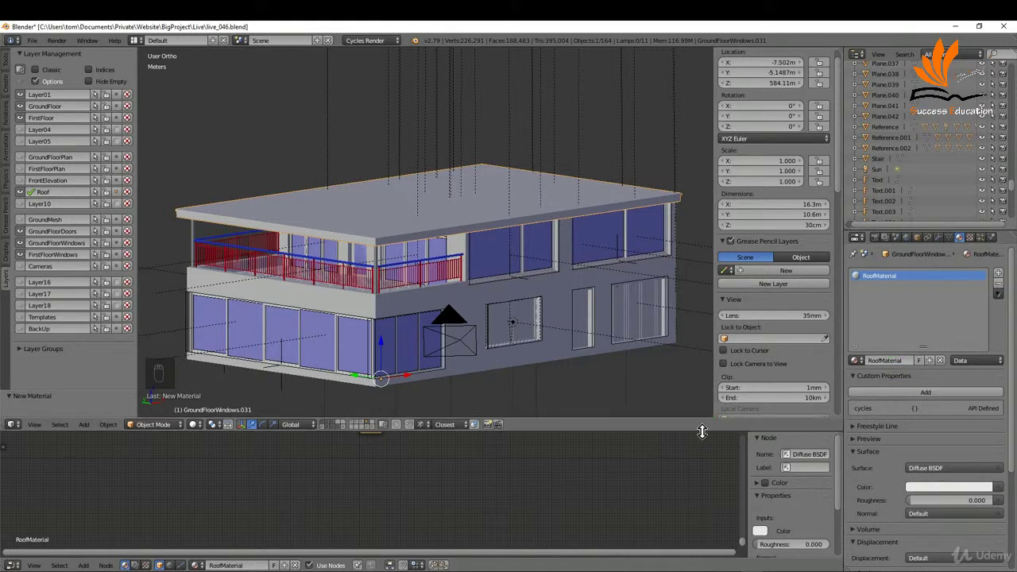
Delete the default Diffuse BSDF node from RoofMaterial and move the Material Output node further out to make room.
{"action": "left_click_drag", "start_coordinate": [708, 419], "coordinate": [718, 305]}
{"action": "scroll", "coordinate": [358, 347], "scroll_direction": "up", "scroll_amount": 5}
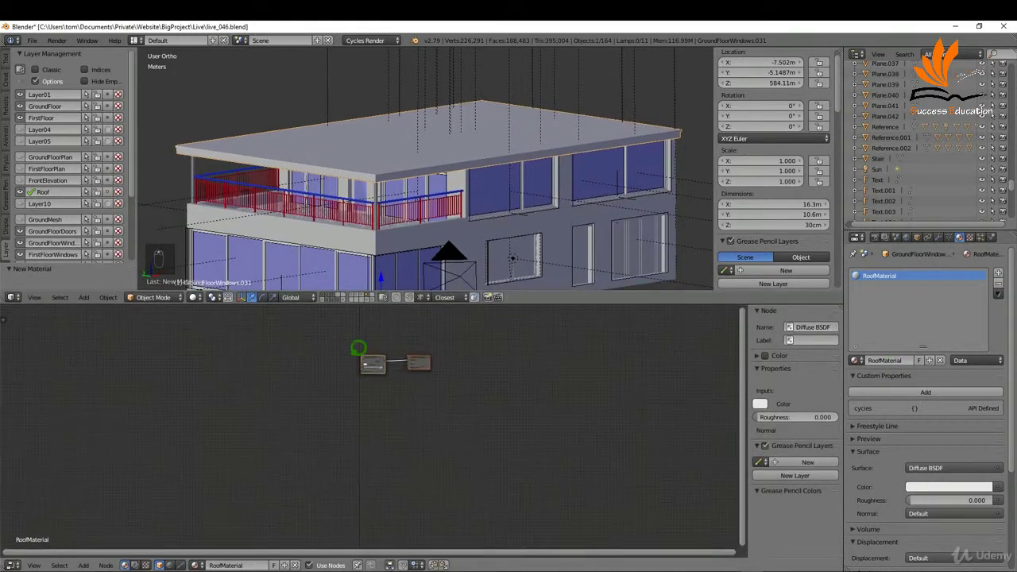
{"action": "left_click", "coordinate": [382, 348]}
{"action": "key", "text": "Delete"}
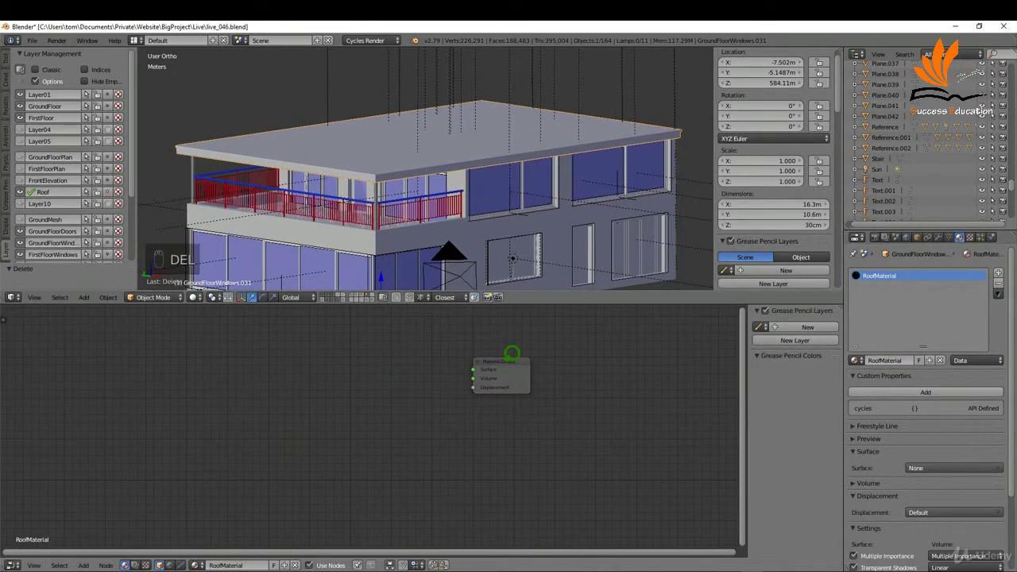
{"action": "left_click_drag", "start_coordinate": [512, 352], "coordinate": [648, 348]}
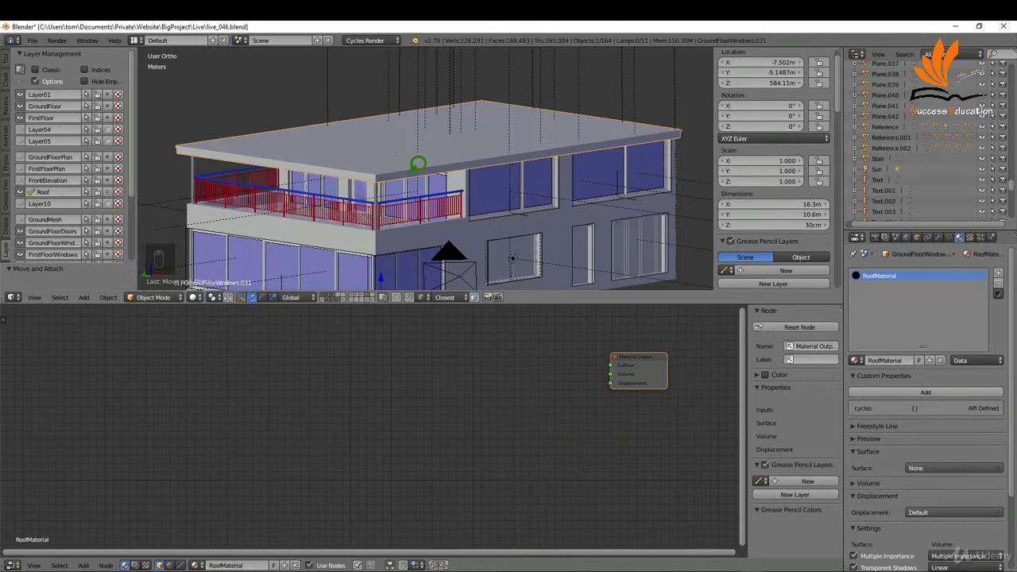
{"action": "left_click_drag", "start_coordinate": [646, 347], "coordinate": [659, 350]}
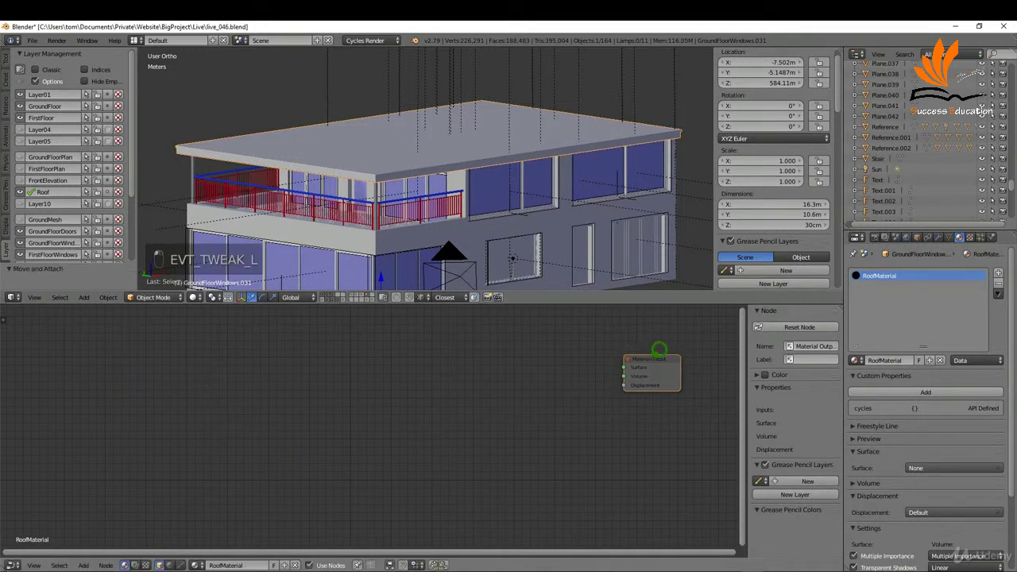
Add a Principled BSDF shader node and connect its BSDF output to the Material Output's Surface input.
{"action": "key", "text": "shift+a"}
{"action": "mouse_move", "coordinate": [506, 379]}
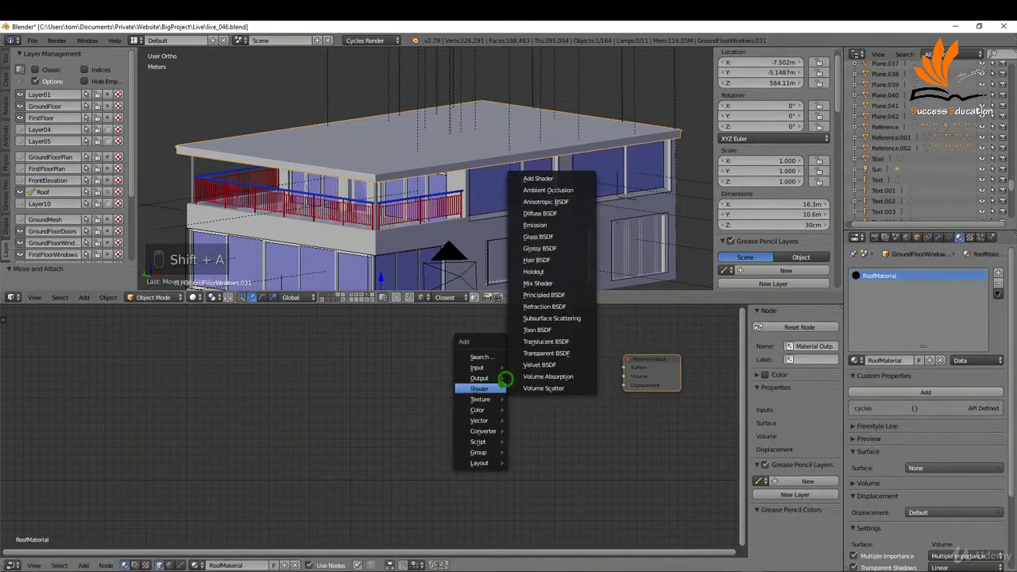
{"action": "left_click", "coordinate": [544, 295]}
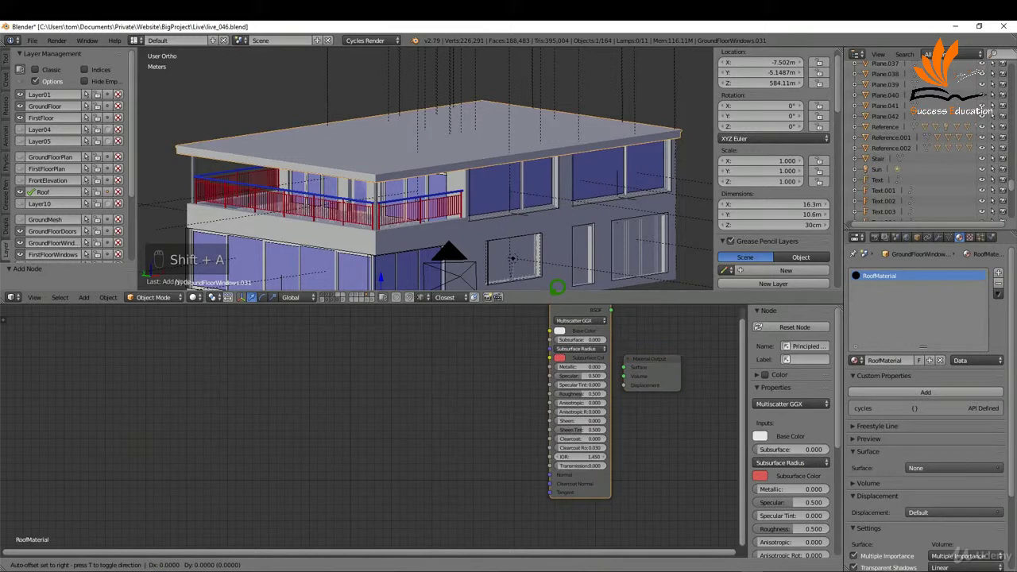
{"action": "left_click", "coordinate": [548, 349]}
{"action": "left_click_drag", "start_coordinate": [600, 367], "coordinate": [571, 353]}
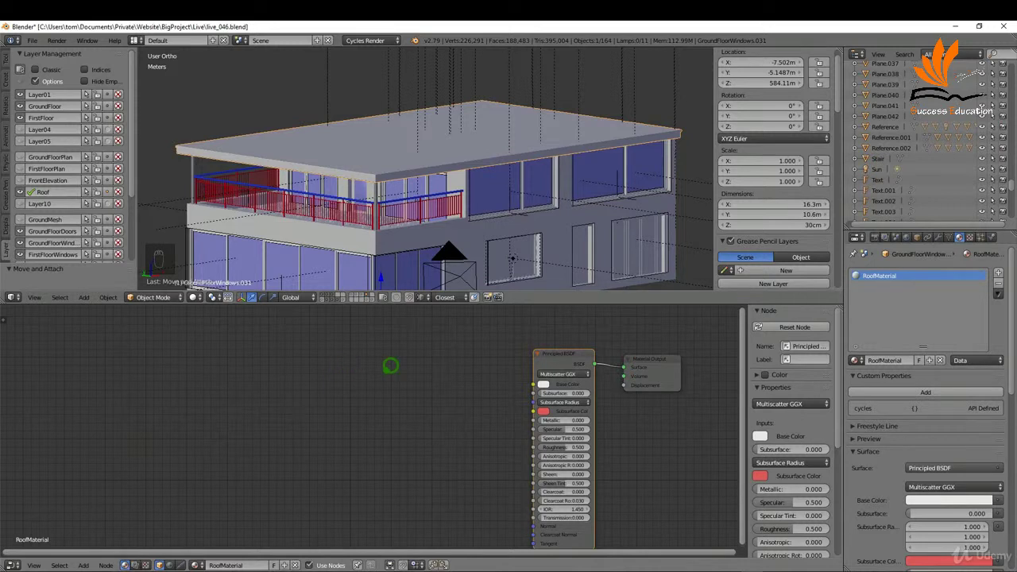
Add a Voronoi Texture node ahead of the Principled BSDF and set its coloring to Cells.
{"action": "key", "text": "shift+a"}
{"action": "mouse_move", "coordinate": [373, 385]}
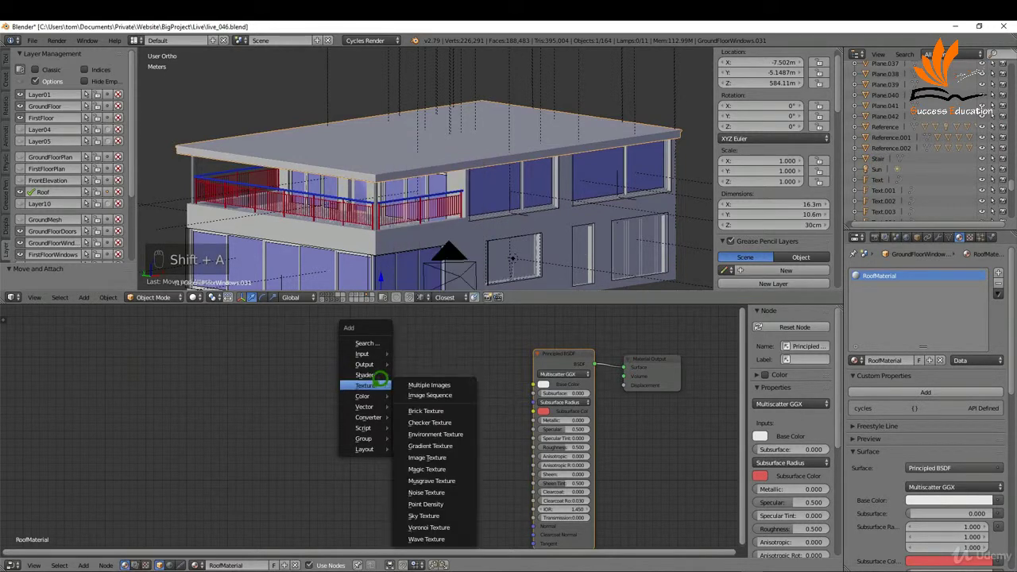
{"action": "left_click", "coordinate": [438, 527]}
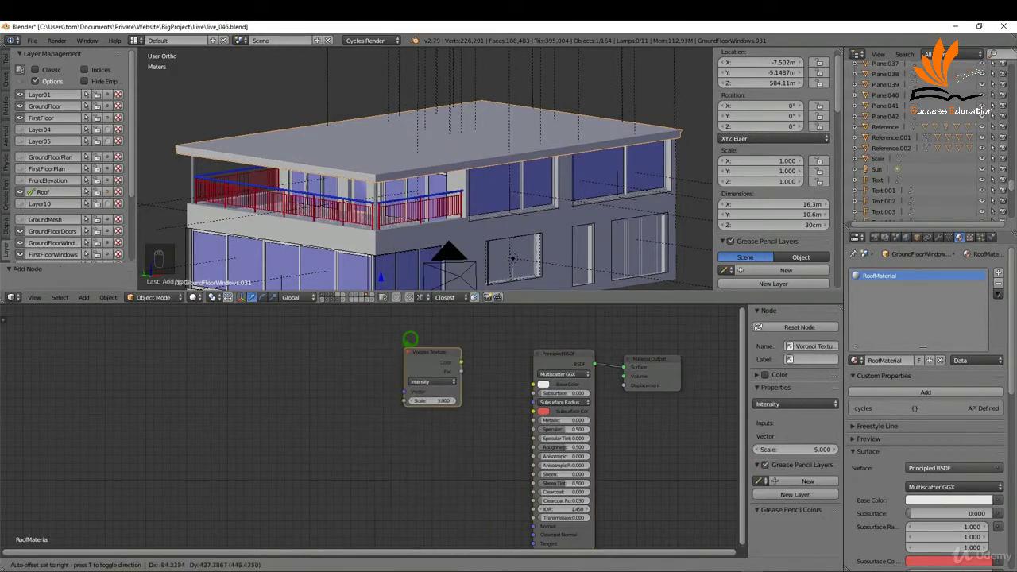
{"action": "left_click", "coordinate": [409, 338]}
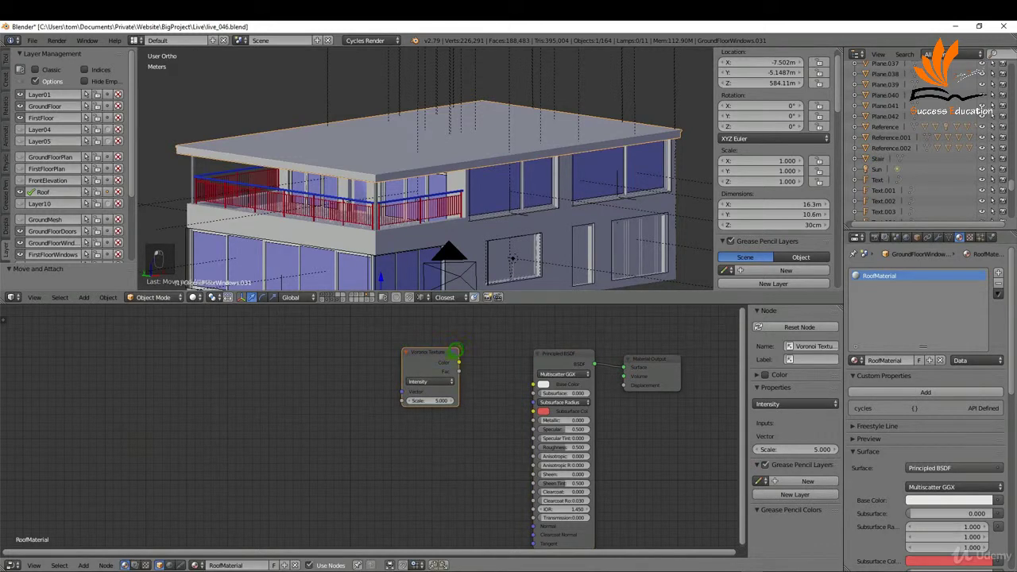
{"action": "left_click", "coordinate": [449, 364]}
{"action": "left_click", "coordinate": [428, 381]}
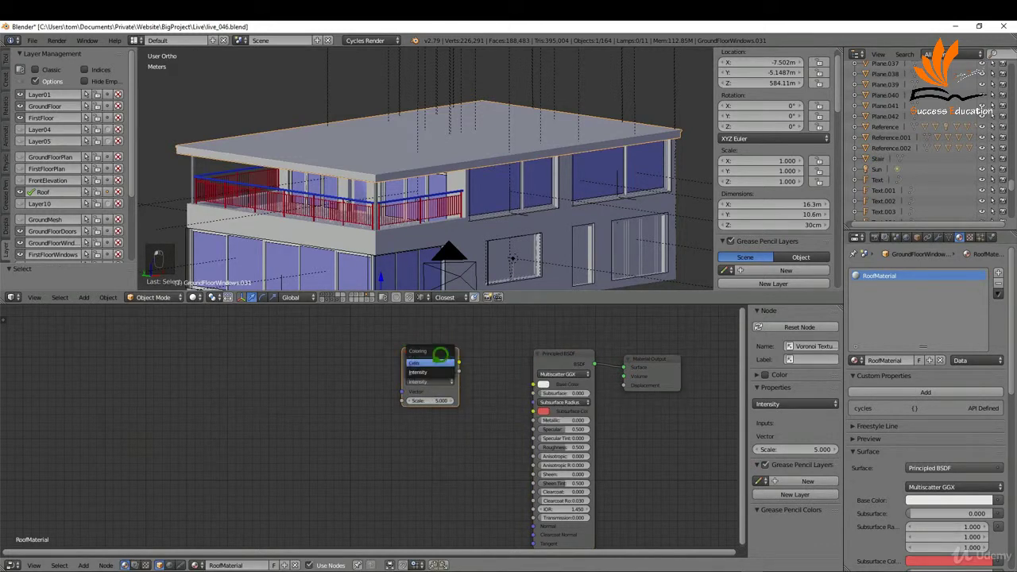
{"action": "left_click", "coordinate": [445, 367]}
Attach linked Texture Coordinate and Mapping nodes to the Voronoi Texture's Vector input.
{"action": "left_click_drag", "start_coordinate": [428, 345], "coordinate": [421, 346]}
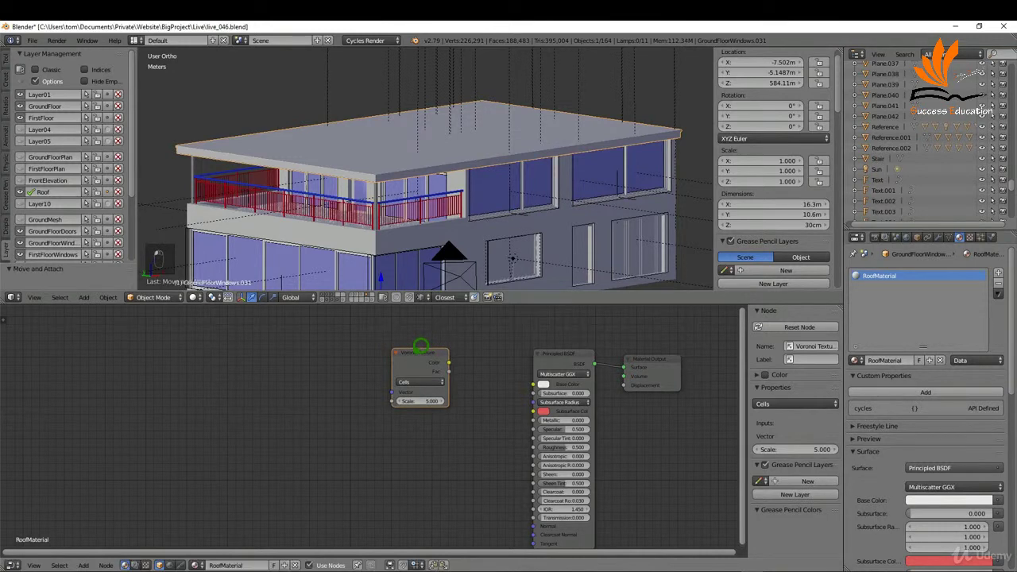
{"action": "key", "text": "ctrl+t"}
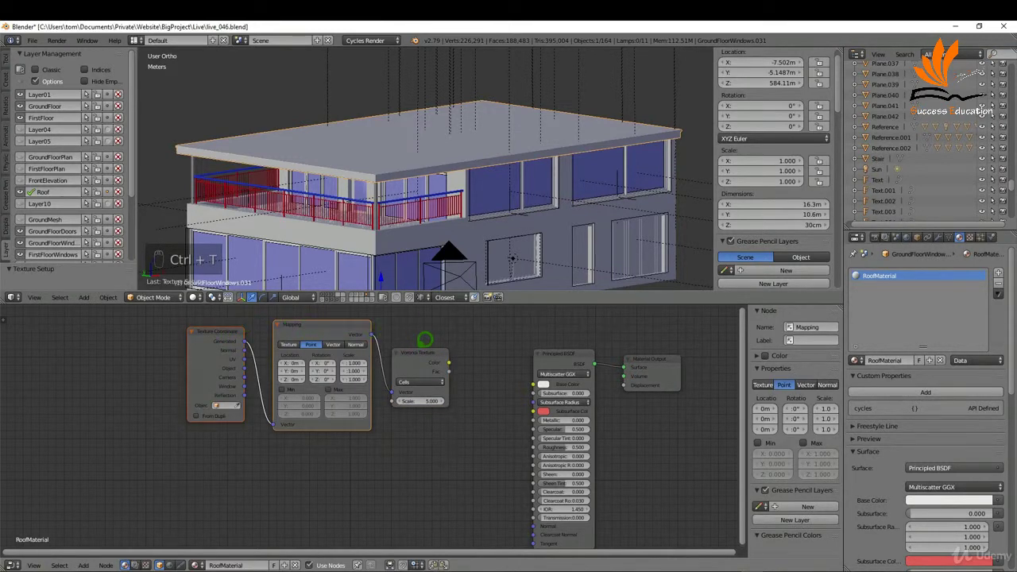
{"action": "left_click", "coordinate": [419, 347]}
Add a Math node between the Voronoi Texture and the Principled BSDF.
{"action": "key", "text": "shift+a"}
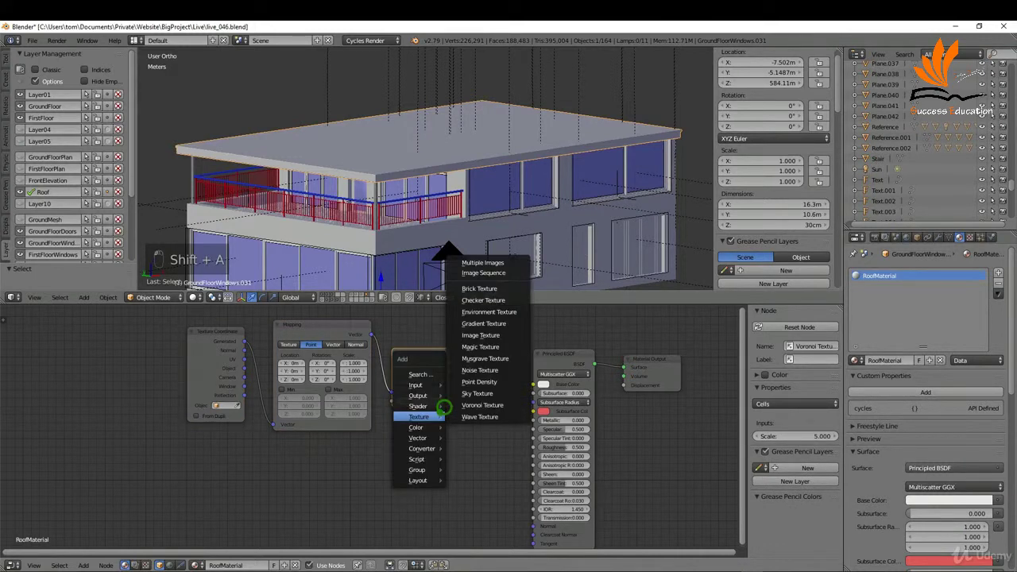
{"action": "mouse_move", "coordinate": [436, 445]}
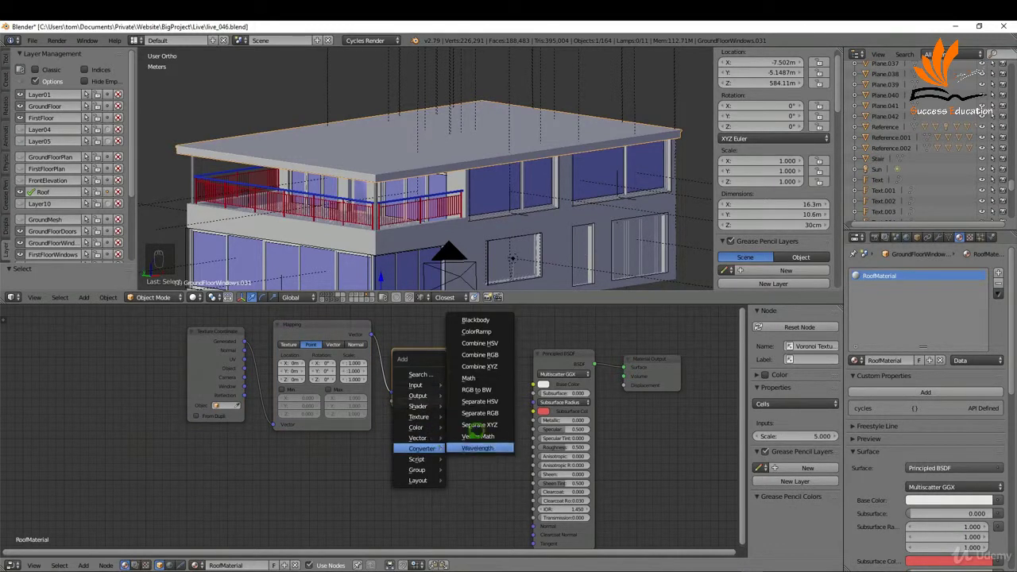
{"action": "left_click", "coordinate": [487, 374]}
{"action": "left_click", "coordinate": [466, 345]}
Space out the node tree by moving the three texture nodes together and the Math node away from the Principled BSDF.
{"action": "left_click", "coordinate": [293, 324]}
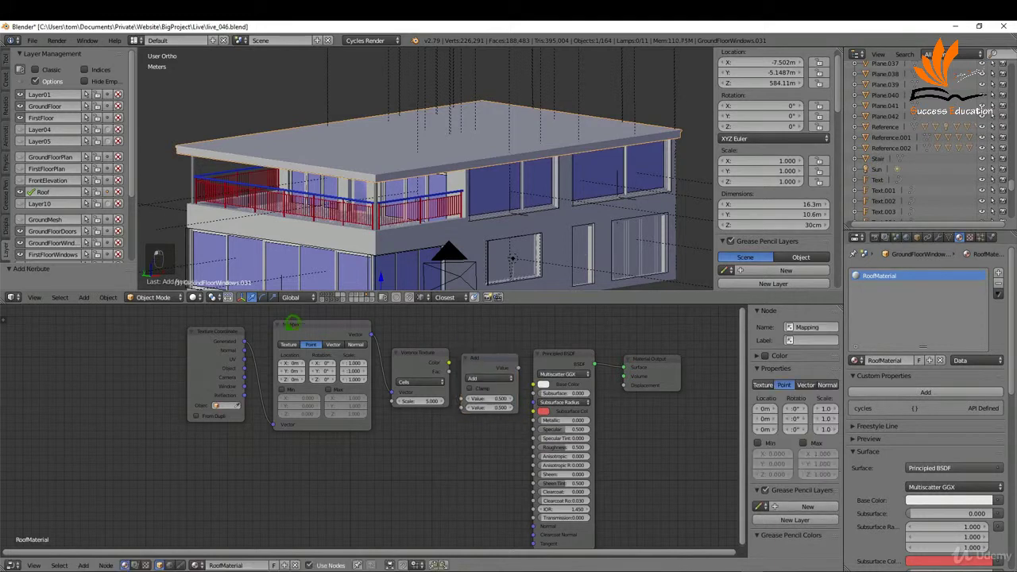
{"action": "key", "text": "b"}
{"action": "left_click_drag", "start_coordinate": [137, 332], "coordinate": [415, 426]}
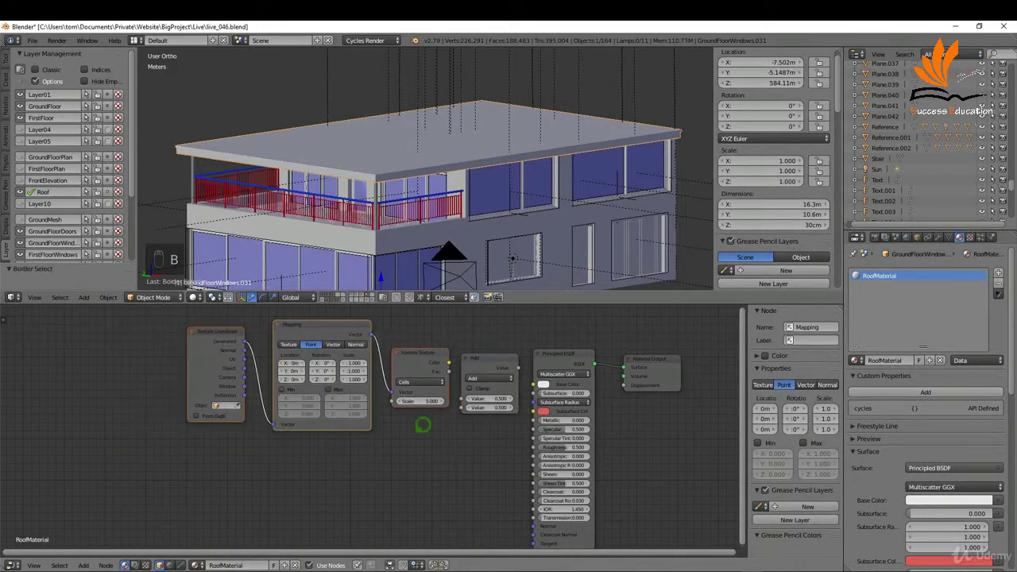
{"action": "key", "text": "g"}
{"action": "left_click", "coordinate": [326, 409]}
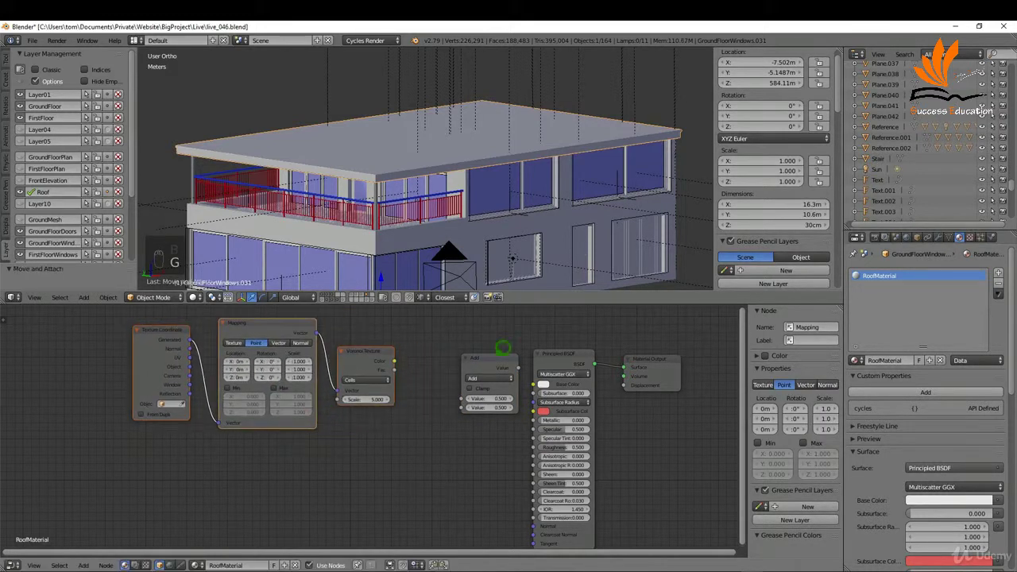
{"action": "left_click", "coordinate": [499, 347]}
{"action": "key", "text": "g"}
{"action": "left_click", "coordinate": [471, 337]}
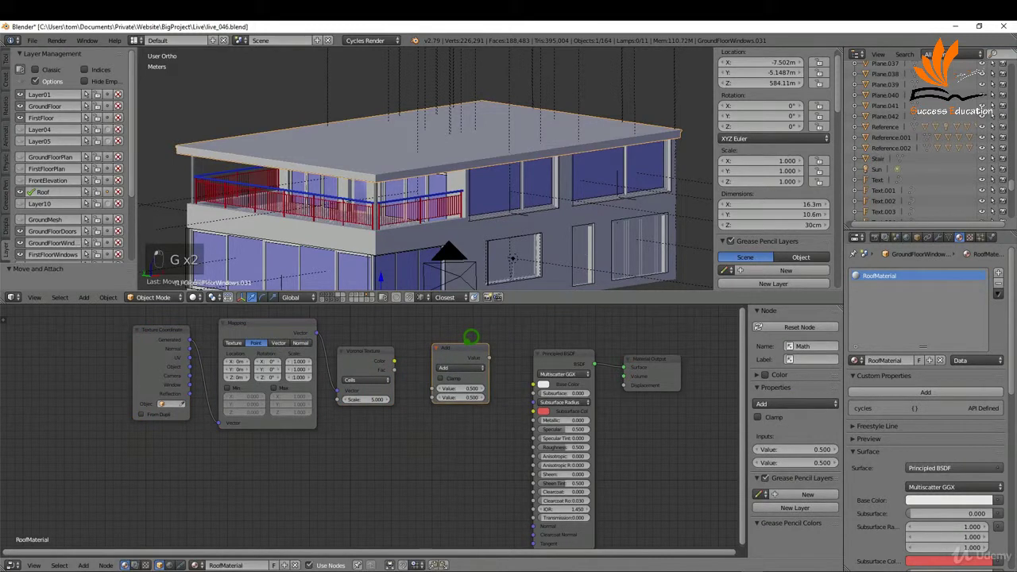
Connect the Voronoi Texture's Color to the Math node's first value and the Math output to the Material Output's Displacement.
{"action": "left_click", "coordinate": [395, 360]}
{"action": "left_click_drag", "start_coordinate": [397, 353], "coordinate": [386, 338]}
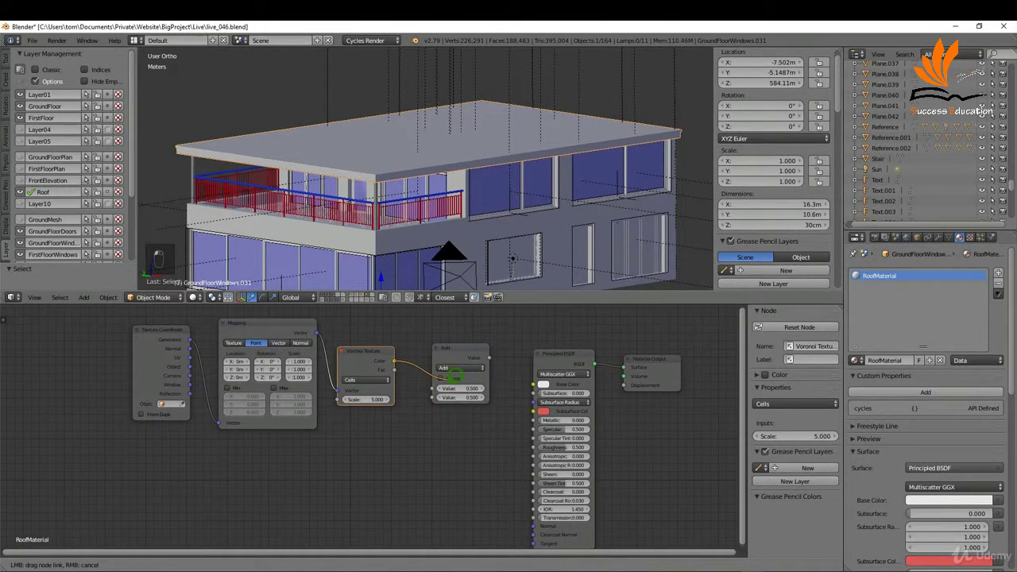
{"action": "left_click_drag", "start_coordinate": [443, 379], "coordinate": [434, 386]}
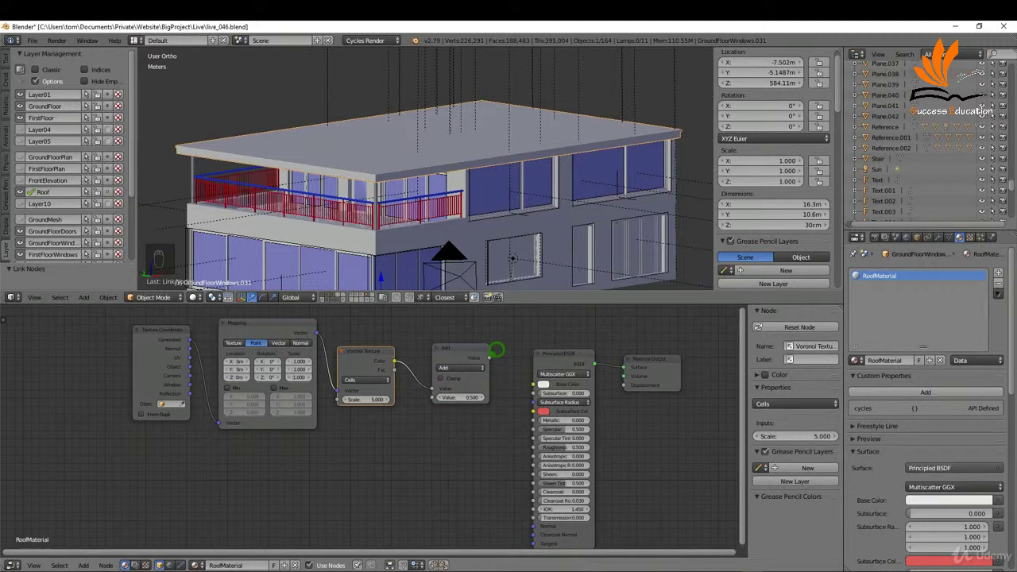
{"action": "left_click_drag", "start_coordinate": [490, 357], "coordinate": [626, 386]}
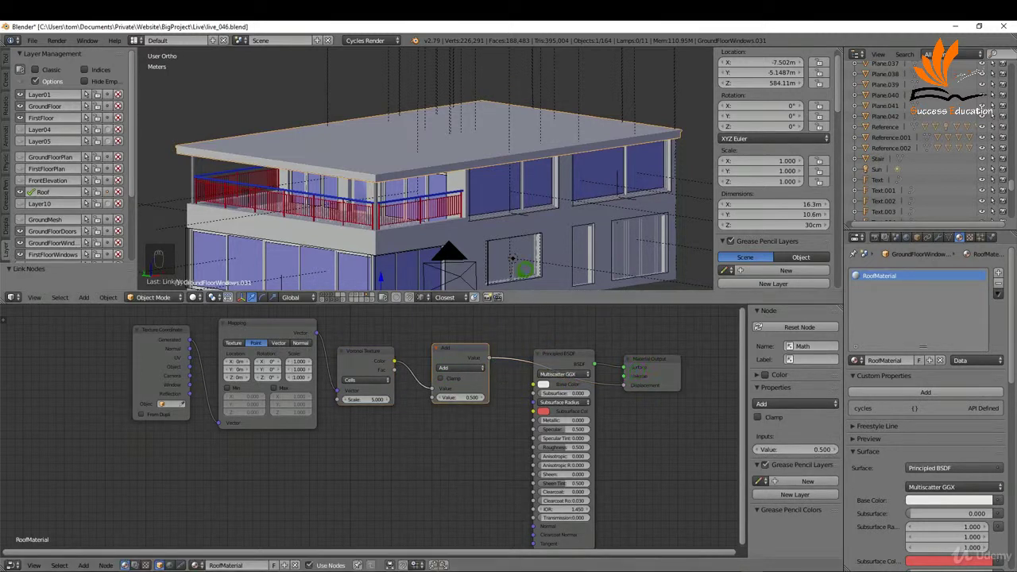
Set a render border around the roof's front corner and preview it in Rendered shading.
{"action": "scroll", "coordinate": [385, 165], "scroll_direction": "up", "scroll_amount": 8}
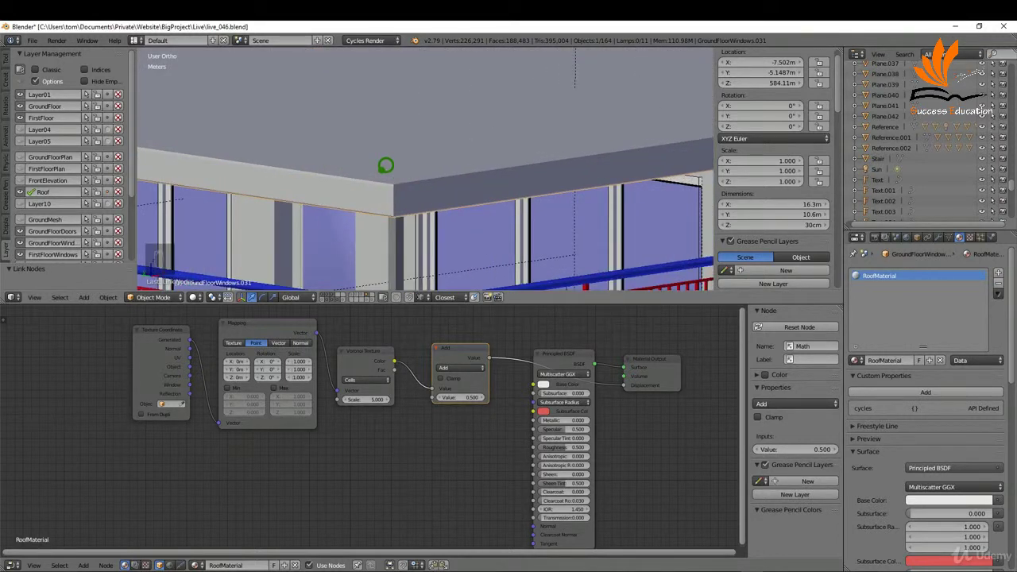
{"action": "key", "text": "ctrl+b"}
{"action": "left_click_drag", "start_coordinate": [304, 131], "coordinate": [499, 254]}
{"action": "key", "text": "z"}
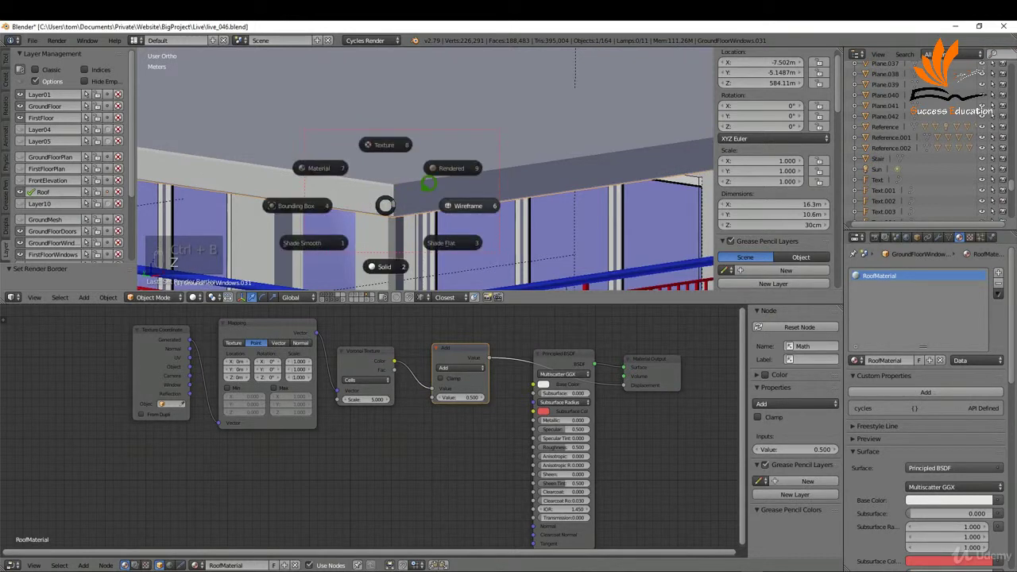
{"action": "left_click", "coordinate": [417, 166]}
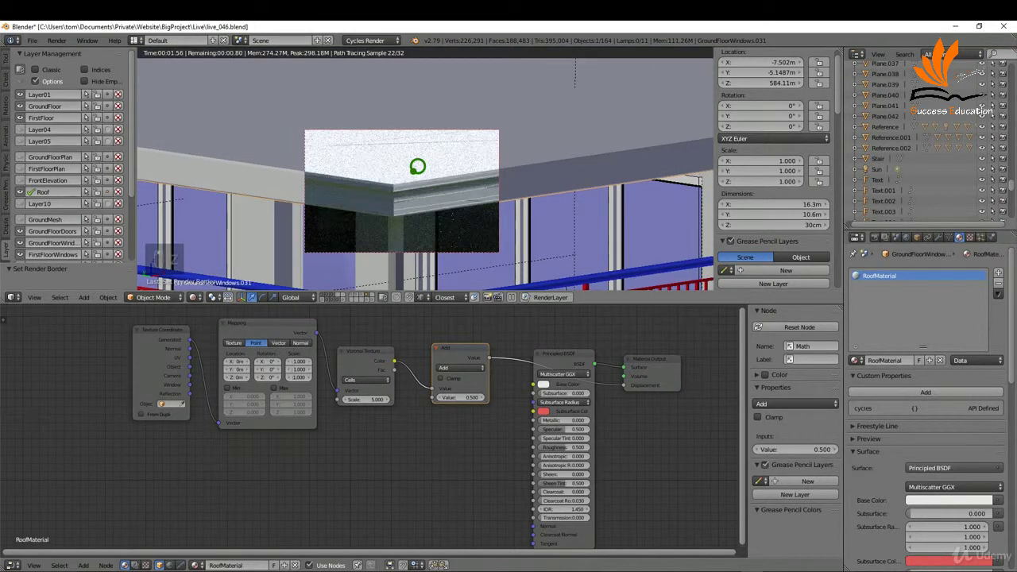
{"action": "middle_click_drag", "start_coordinate": [417, 166], "coordinate": [390, 96]}
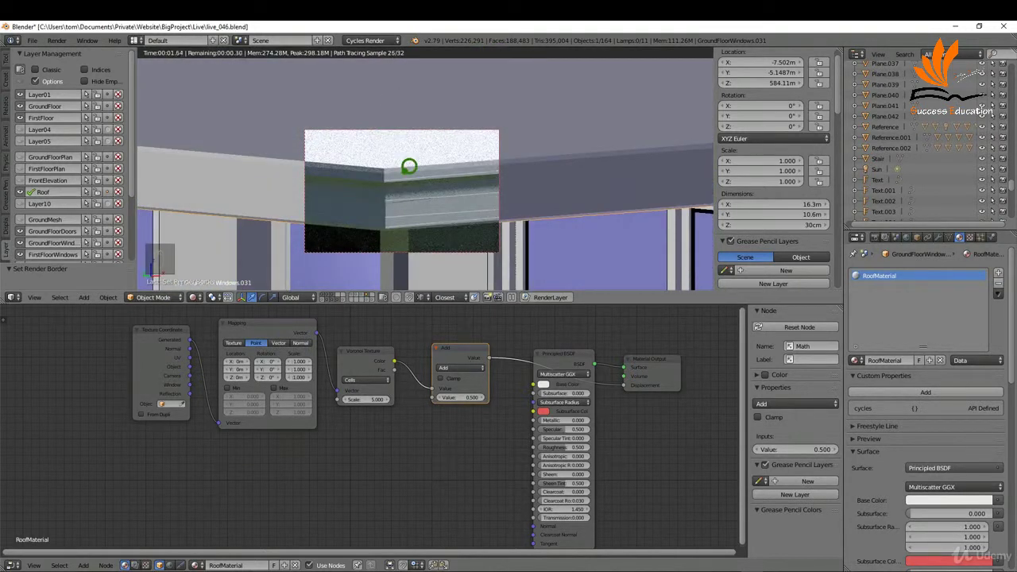
{"action": "middle_click_drag", "start_coordinate": [408, 166], "coordinate": [397, 134]}
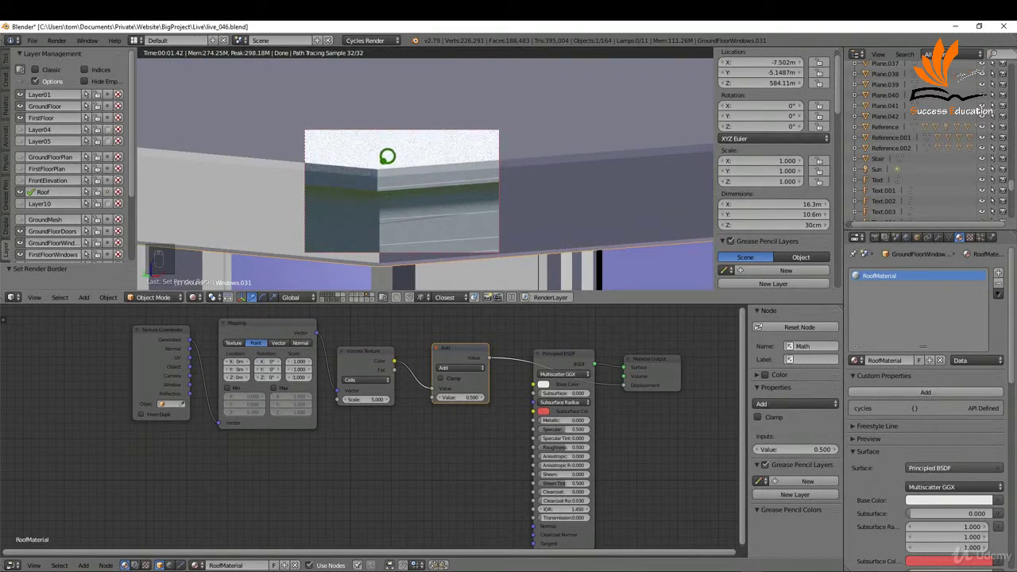
Darken the Principled BSDF's base color to dark grey.
{"action": "left_click", "coordinate": [543, 382]}
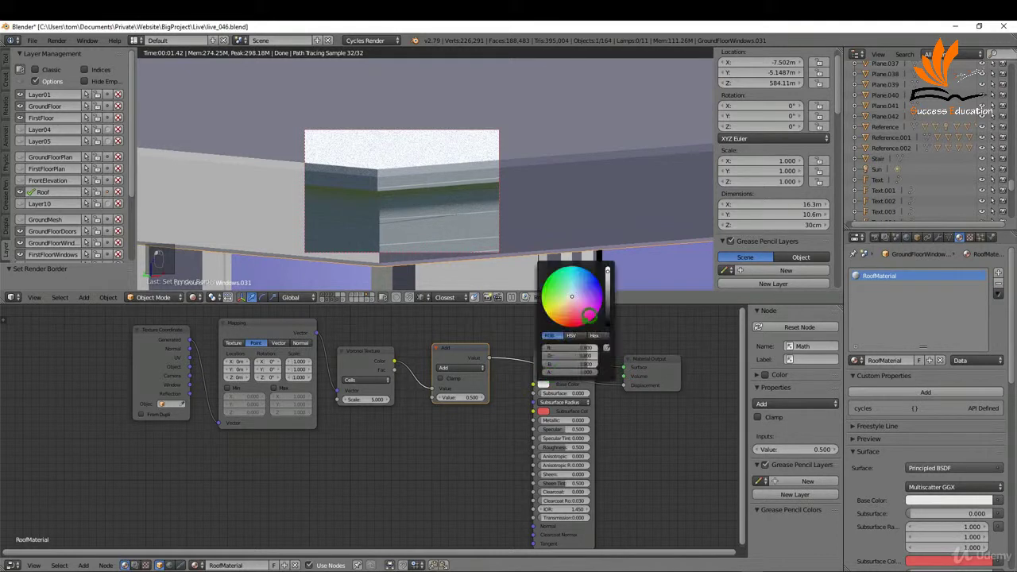
{"action": "left_click_drag", "start_coordinate": [608, 274], "coordinate": [607, 322]}
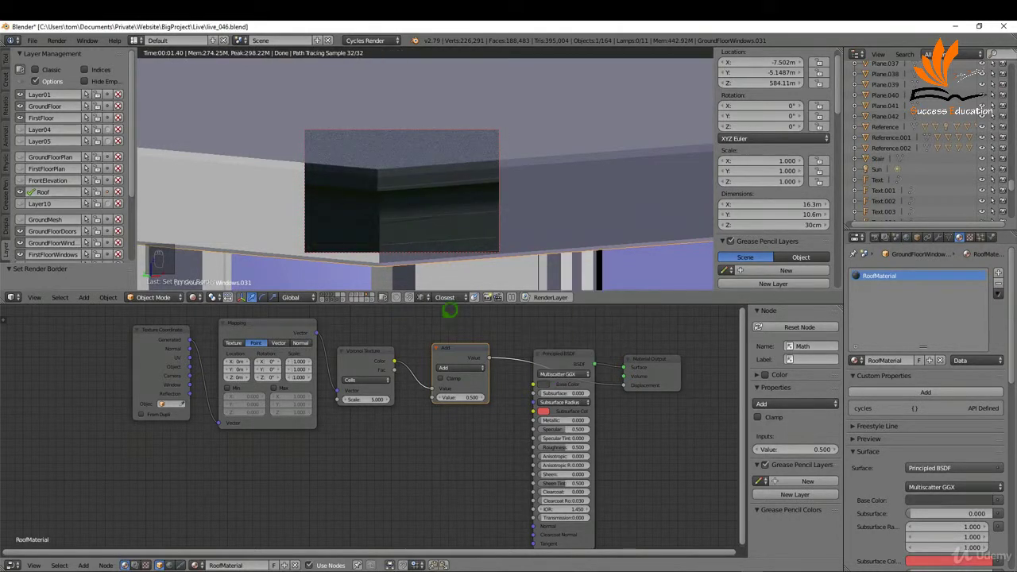
Set the Voronoi Texture's scale to 170.
{"action": "scroll", "coordinate": [378, 397], "scroll_direction": "up", "scroll_amount": 2}
{"action": "left_click", "coordinate": [380, 397]}
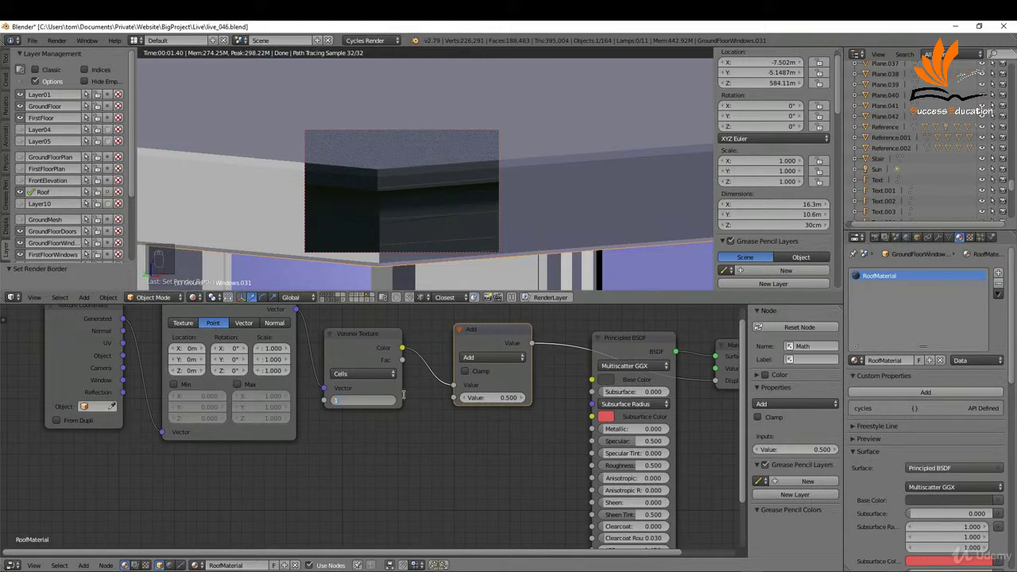
{"action": "key", "text": "Return"}
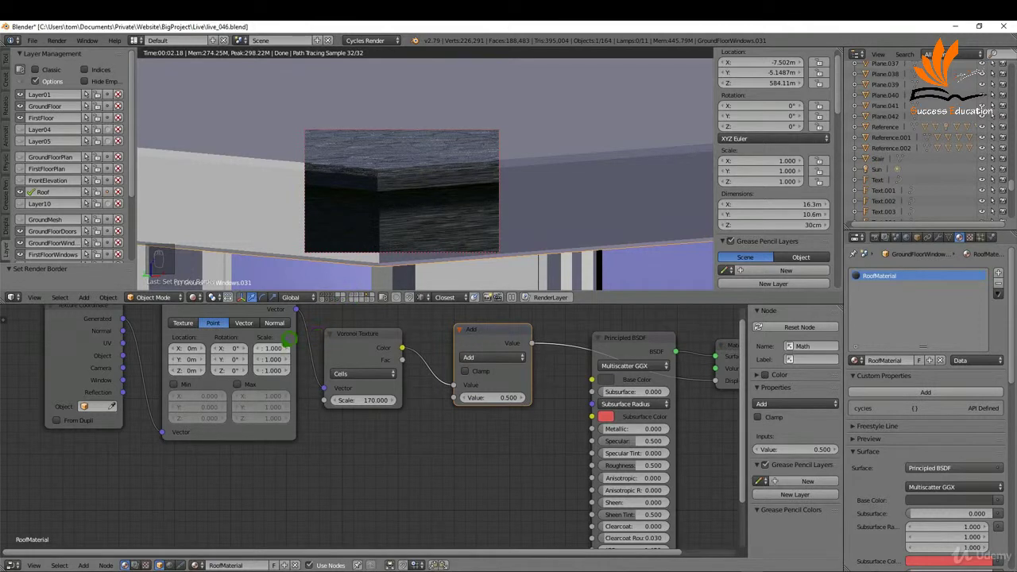
Set the Mapping node's scale to 100 on X, Y and Z and check the roof corner's rendered preview up close.
{"action": "left_click", "coordinate": [275, 347]}
{"action": "type", "text": "100"}
{"action": "key", "text": "Return"}
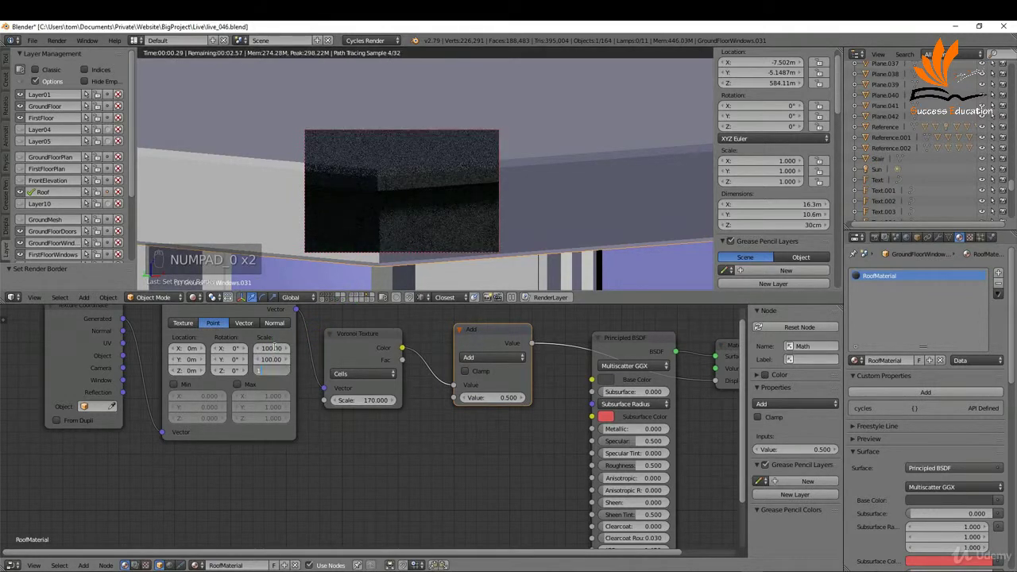
{"action": "middle_click_drag", "start_coordinate": [371, 169], "coordinate": [371, 143], "text": "ctrl"}
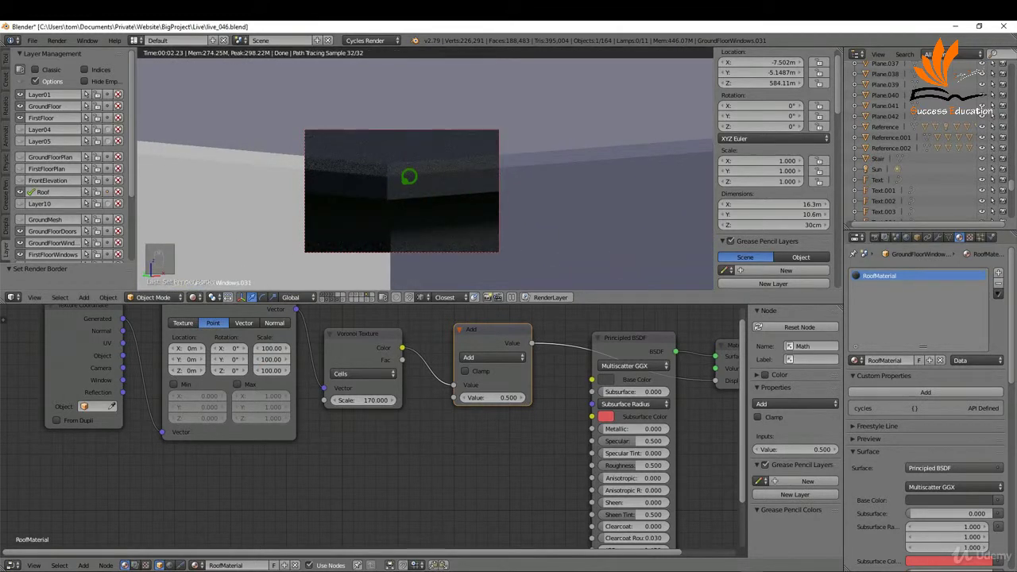
Nudge the Add node slightly within the RoofMaterial node tree and return the viewport to Solid shading.
{"action": "scroll", "coordinate": [355, 399], "scroll_direction": "down", "scroll_amount": 7}
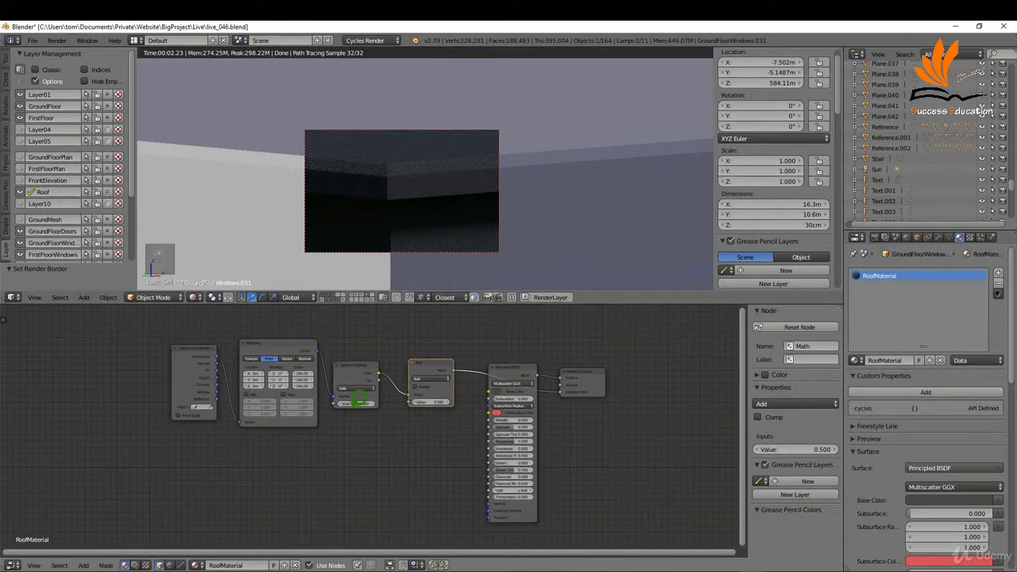
{"action": "scroll", "coordinate": [481, 371], "scroll_direction": "up", "scroll_amount": 2}
{"action": "left_click_drag", "start_coordinate": [456, 374], "coordinate": [460, 370]}
{"action": "key", "text": "z"}
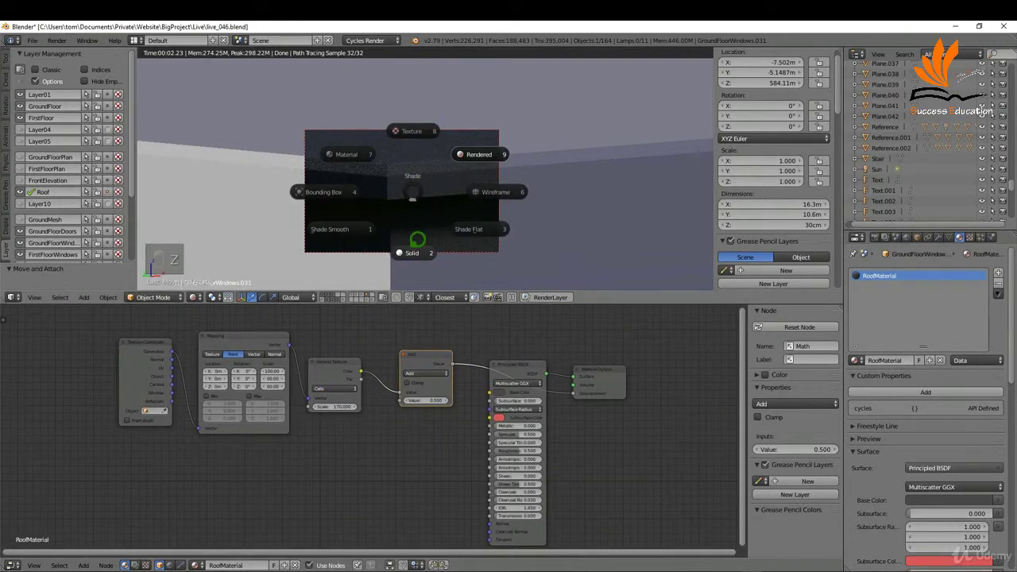
{"action": "left_click", "coordinate": [417, 242]}
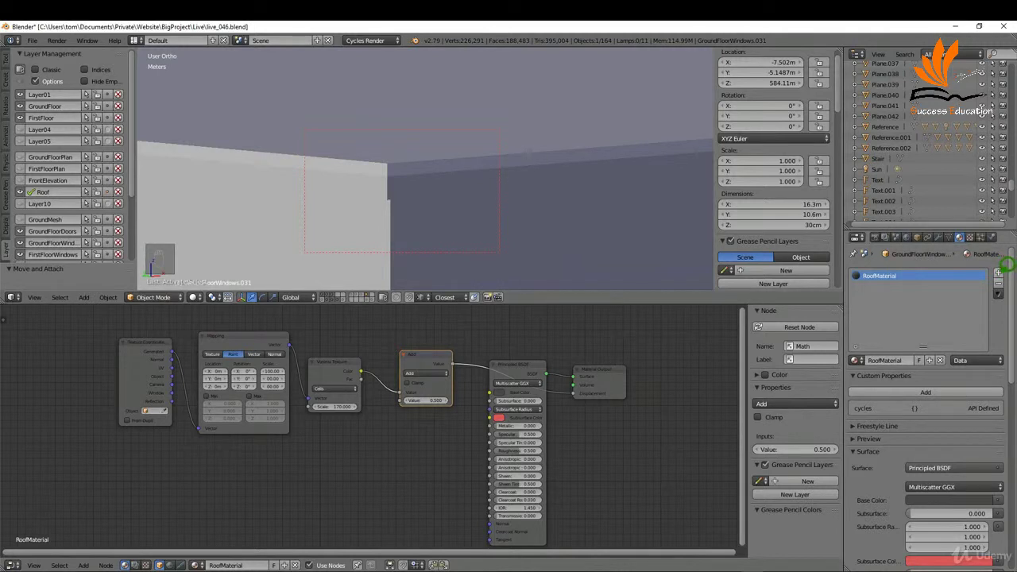
Add a second material slot to the roof with a single-user copy of Fence_metal and rename it RoofFascia.
{"action": "left_click", "coordinate": [998, 272]}
{"action": "left_click", "coordinate": [856, 359]}
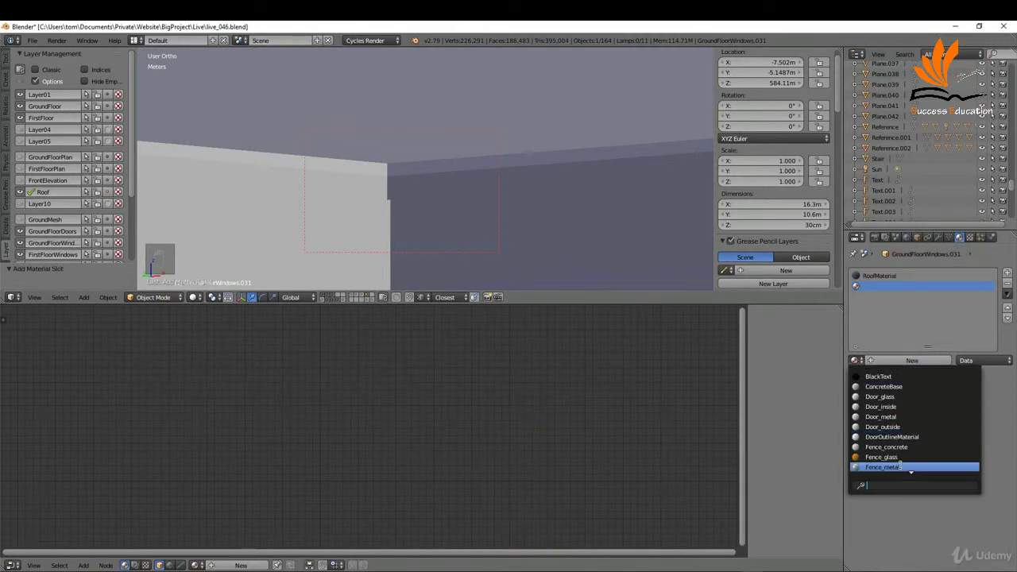
{"action": "left_click", "coordinate": [908, 466]}
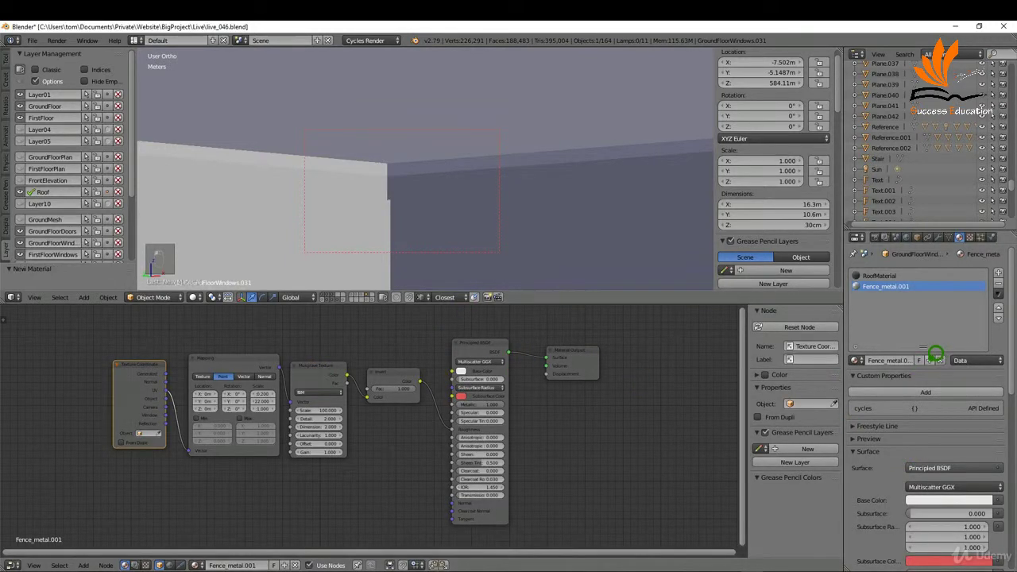
{"action": "left_click", "coordinate": [930, 360]}
{"action": "type", "text": "RoofFascia"}
{"action": "key", "text": "Return"}
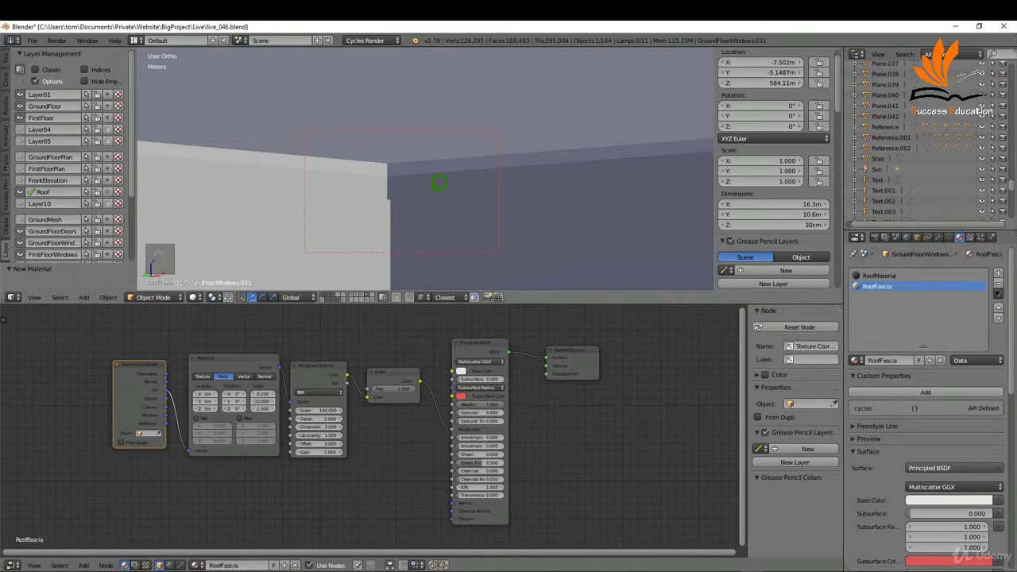
Enter Edit Mode on the roof, switch to face selection and select the narrow face loop along the fascia's lower edge.
{"action": "key", "text": "Tab"}
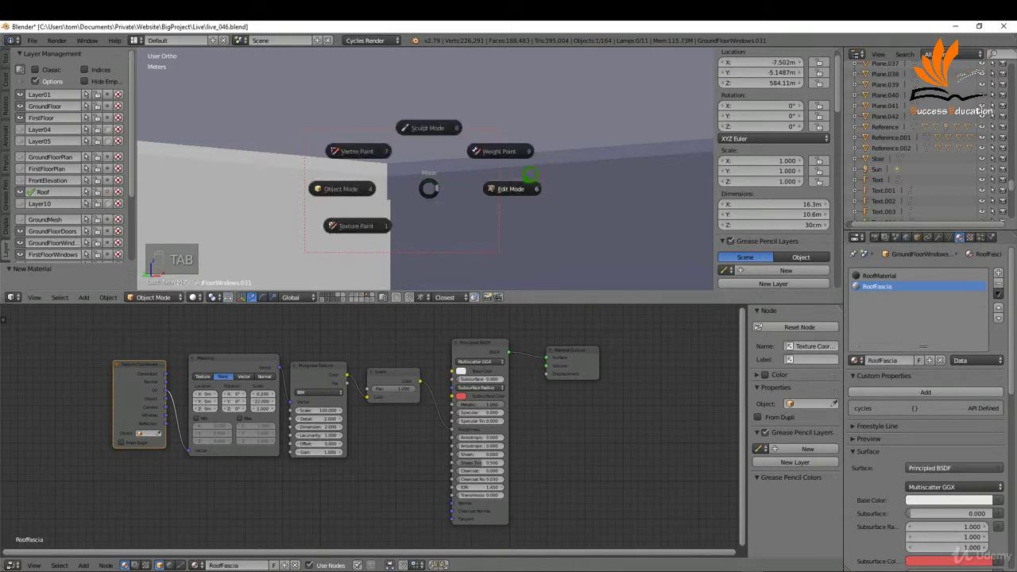
{"action": "left_click", "coordinate": [499, 193]}
{"action": "key", "text": "ctrl+Tab"}
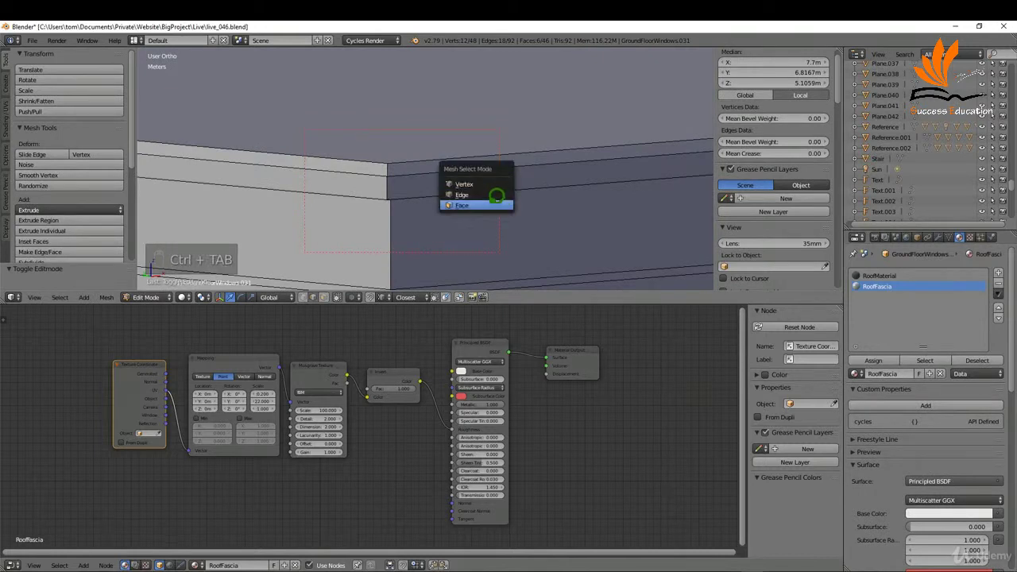
{"action": "left_click", "coordinate": [500, 208]}
{"action": "right_click", "coordinate": [567, 220]}
{"action": "scroll", "coordinate": [535, 193], "scroll_direction": "down", "scroll_amount": 5}
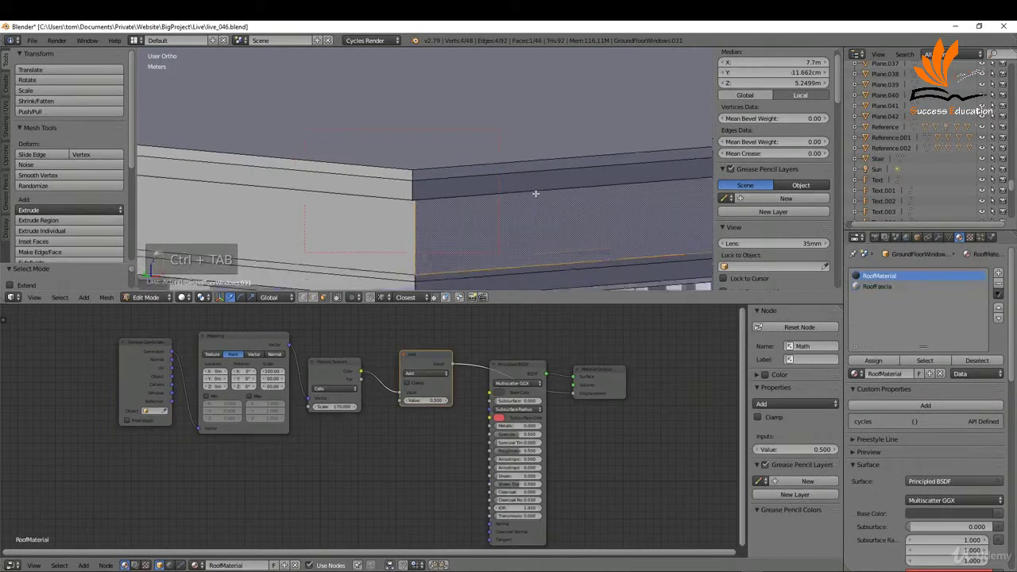
{"action": "middle_click_drag", "start_coordinate": [572, 215], "coordinate": [571, 205]}
{"action": "middle_click_drag", "start_coordinate": [509, 54], "coordinate": [529, 120], "text": "shift"}
{"action": "right_click", "coordinate": [474, 145], "text": "alt"}
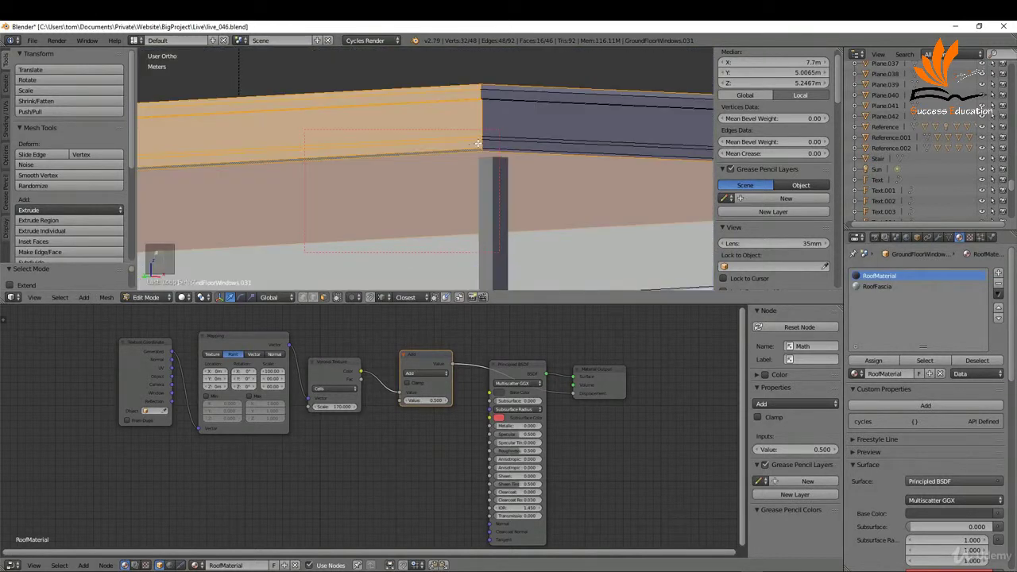
{"action": "right_click", "coordinate": [485, 144], "text": "alt"}
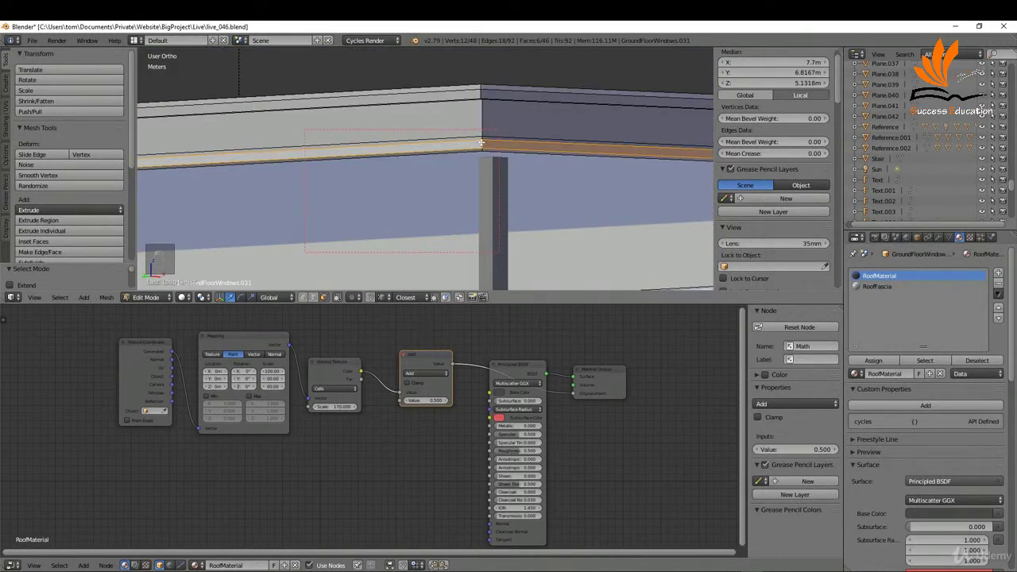
Grow the face selection twice to cover the fascia's sides and deselect the roof's underside face.
{"action": "key", "text": "ctrl+KP_Add"}
{"action": "key", "text": "ctrl+KP_Add"}
{"action": "scroll", "coordinate": [481, 143], "scroll_direction": "down", "scroll_amount": 5}
{"action": "middle_click_drag", "start_coordinate": [481, 142], "coordinate": [520, 98]}
{"action": "right_click", "coordinate": [516, 81], "text": "shift"}
{"action": "scroll", "coordinate": [397, 156], "scroll_direction": "up", "scroll_amount": 5}
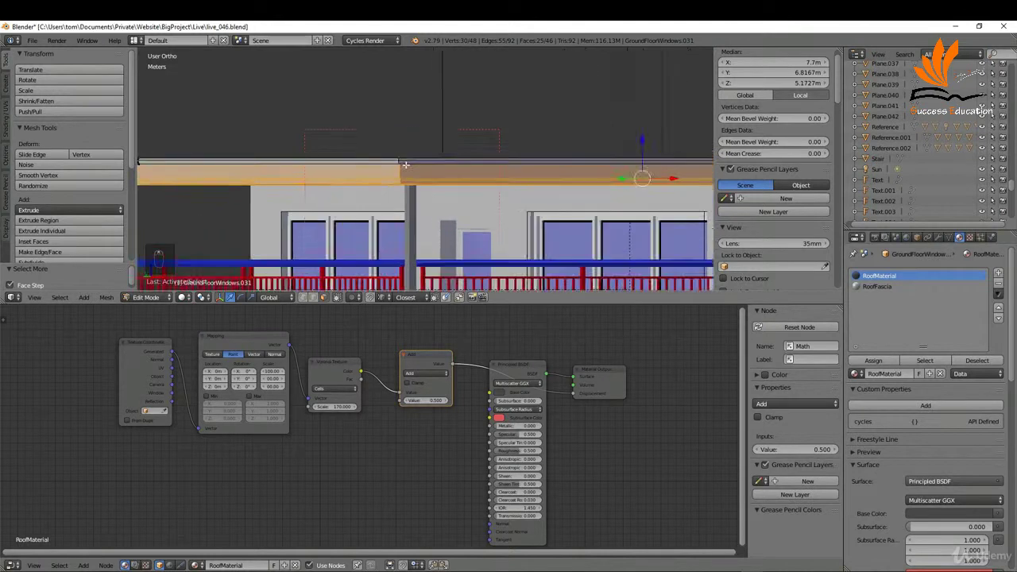
{"action": "middle_click_drag", "start_coordinate": [397, 156], "coordinate": [423, 225]}
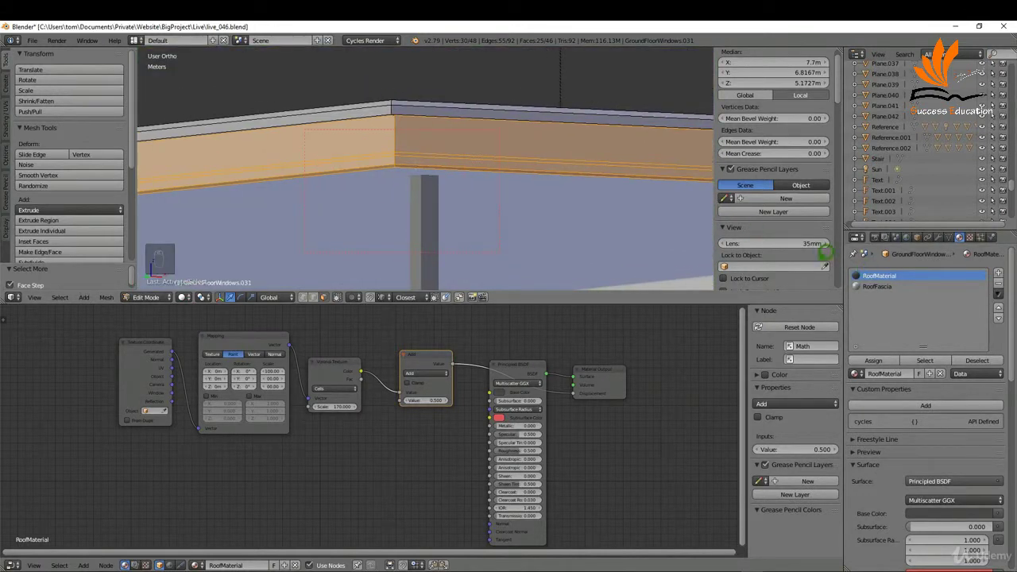
Assign the RoofFascia material to the selected fascia faces and set its viewport color to light blue.
{"action": "left_click", "coordinate": [879, 285]}
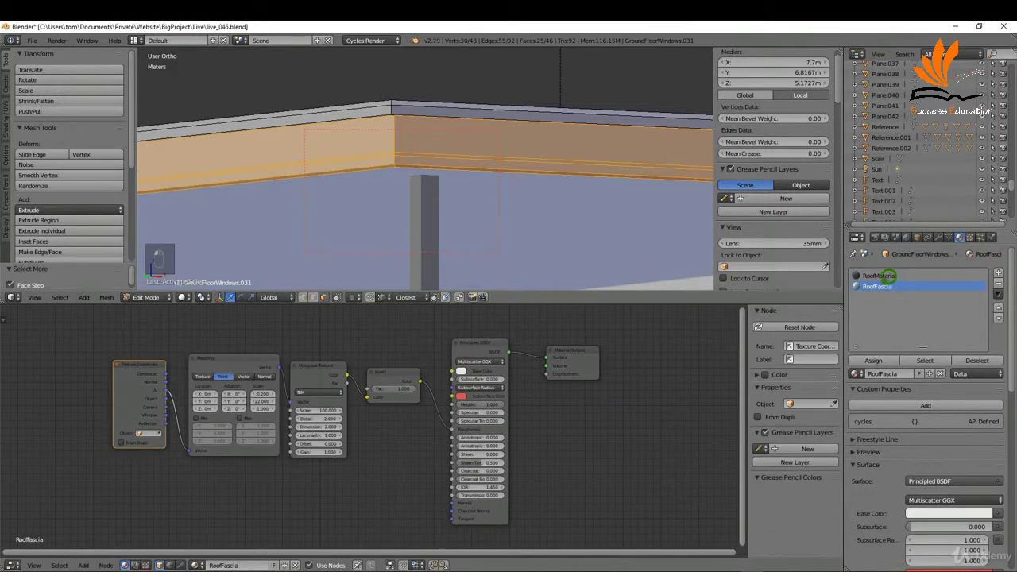
{"action": "left_click", "coordinate": [878, 359]}
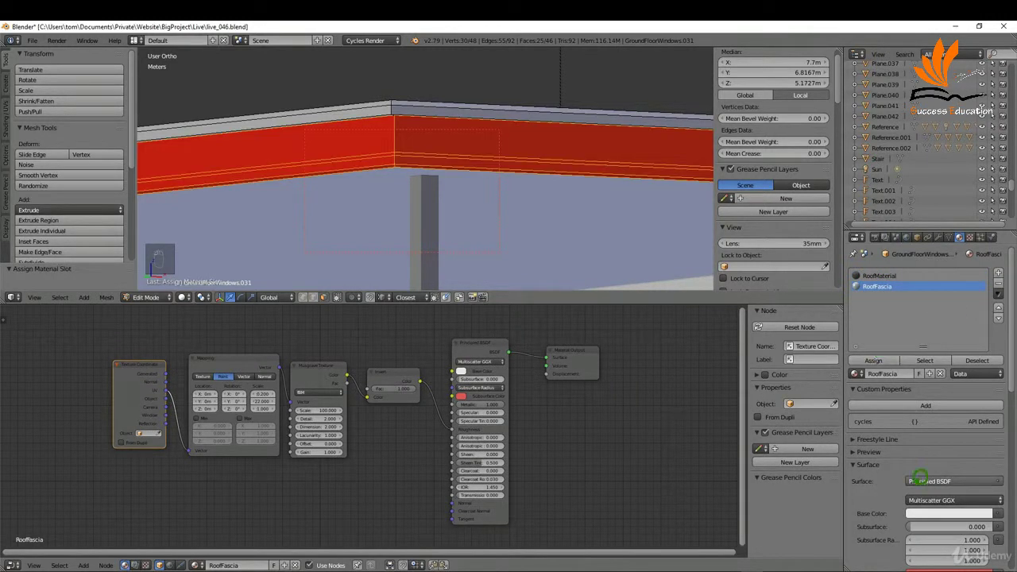
{"action": "scroll", "coordinate": [913, 477], "scroll_direction": "down", "scroll_amount": 6}
{"action": "scroll", "coordinate": [908, 478], "scroll_direction": "down", "scroll_amount": 6}
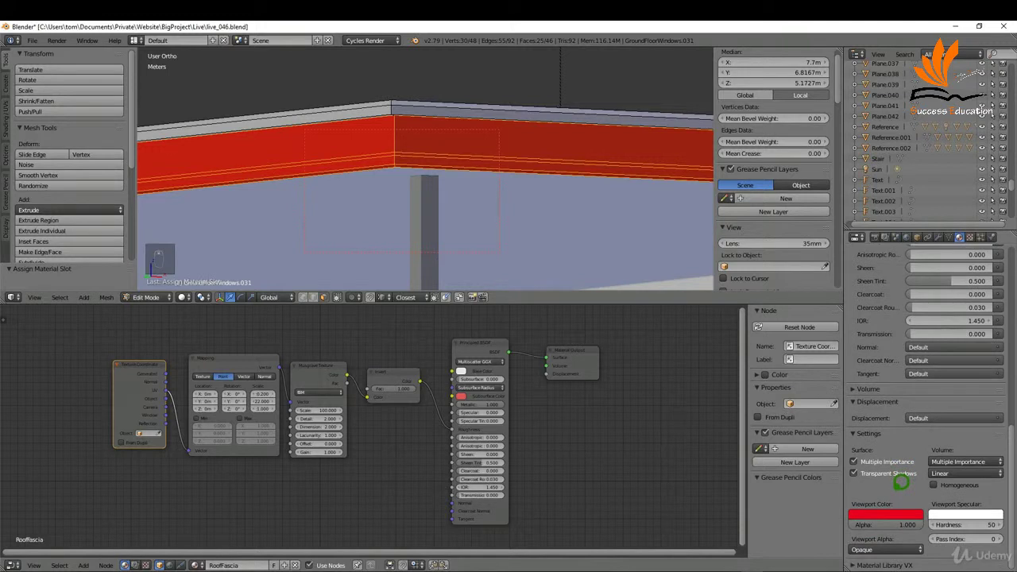
{"action": "left_click", "coordinate": [884, 512]}
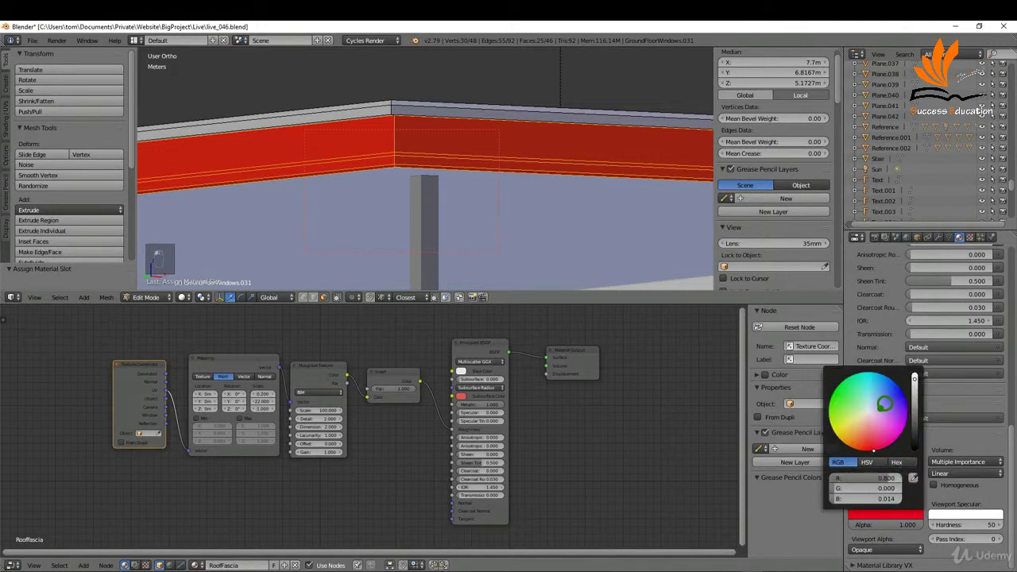
{"action": "mouse_move", "coordinate": [883, 405]}
{"action": "left_mouse_down"}
{"action": "mouse_move", "coordinate": [867, 409]}
{"action": "mouse_move", "coordinate": [881, 392]}
{"action": "left_mouse_up"}
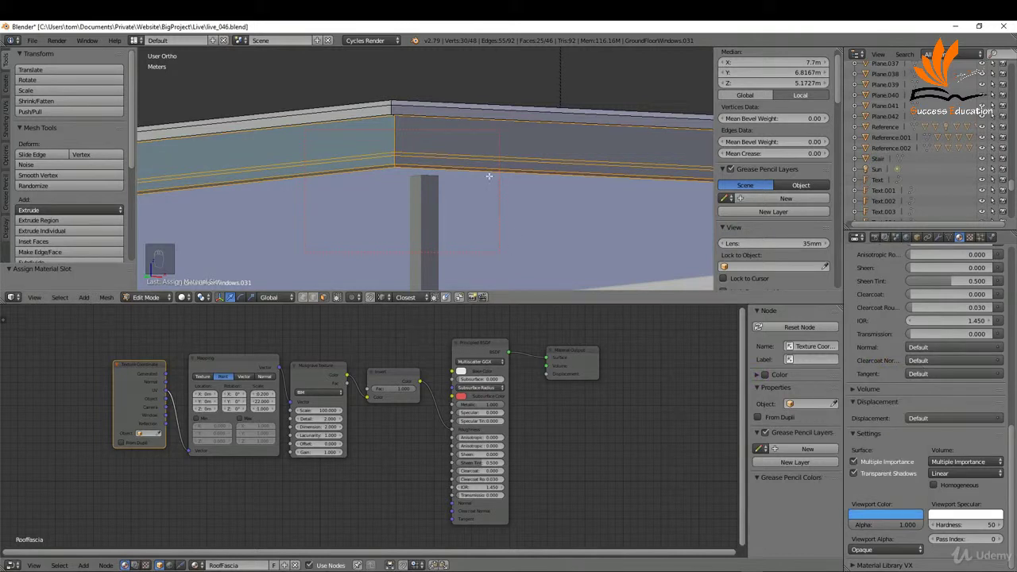
Check the fascia corner up close in Rendered shading.
{"action": "mouse_move", "coordinate": [438, 155]}
{"action": "middle_mouse_down"}
{"action": "mouse_move", "coordinate": [436, 195]}
{"action": "mouse_move", "coordinate": [431, 173]}
{"action": "middle_mouse_up"}
{"action": "scroll", "coordinate": [432, 173], "scroll_direction": "up", "scroll_amount": 2}
{"action": "key", "text": "z"}
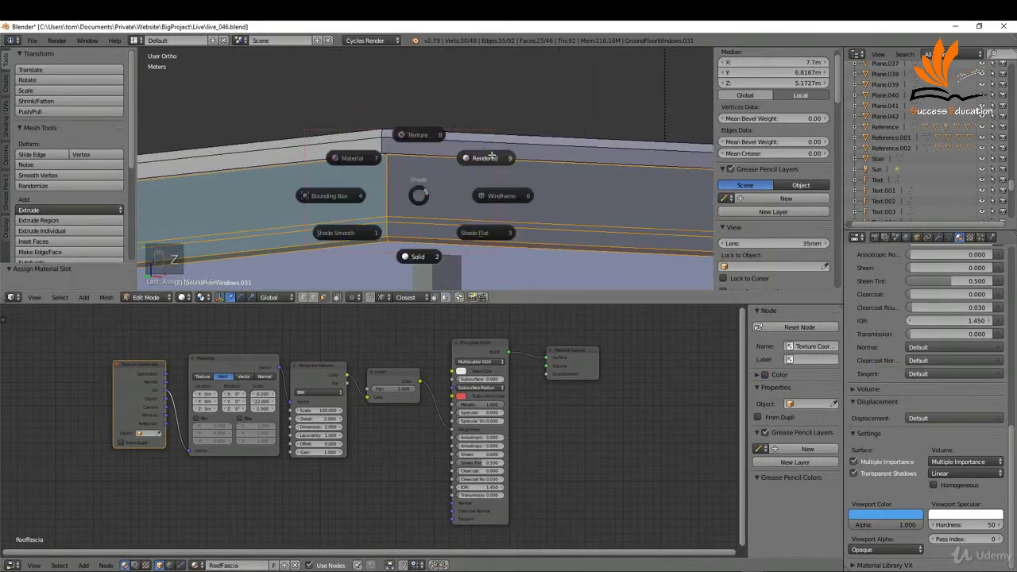
{"action": "left_click", "coordinate": [490, 156]}
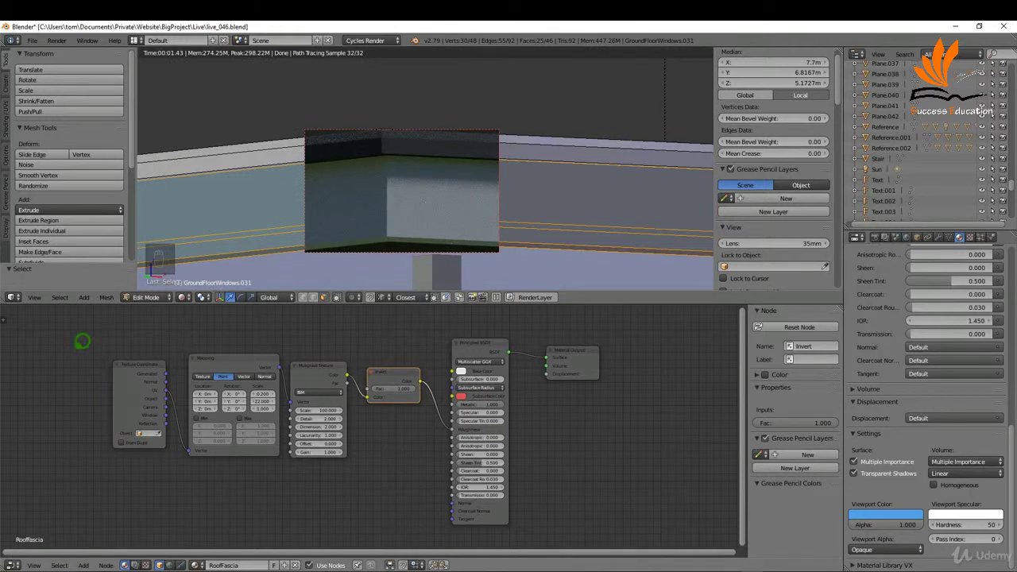
Delete RoofFascia's Texture Coordinate, Mapping, Musgrave Texture and Invert nodes and set the Principled BSDF's Metallic to 0.358.
{"action": "key", "text": "b"}
{"action": "left_click_drag", "start_coordinate": [106, 327], "coordinate": [360, 417]}
{"action": "key", "text": "Delete"}
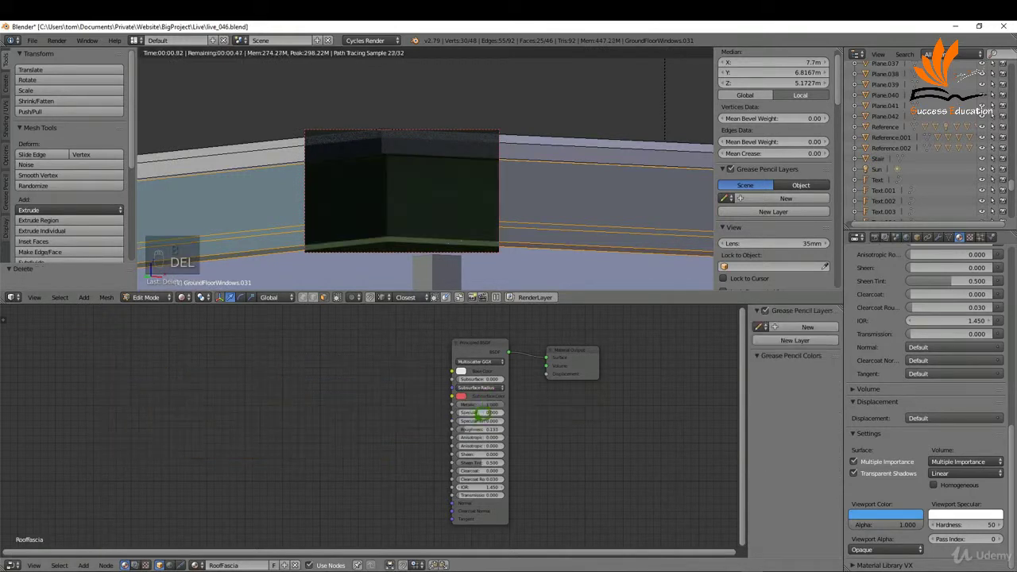
{"action": "left_click_drag", "start_coordinate": [494, 406], "coordinate": [463, 406]}
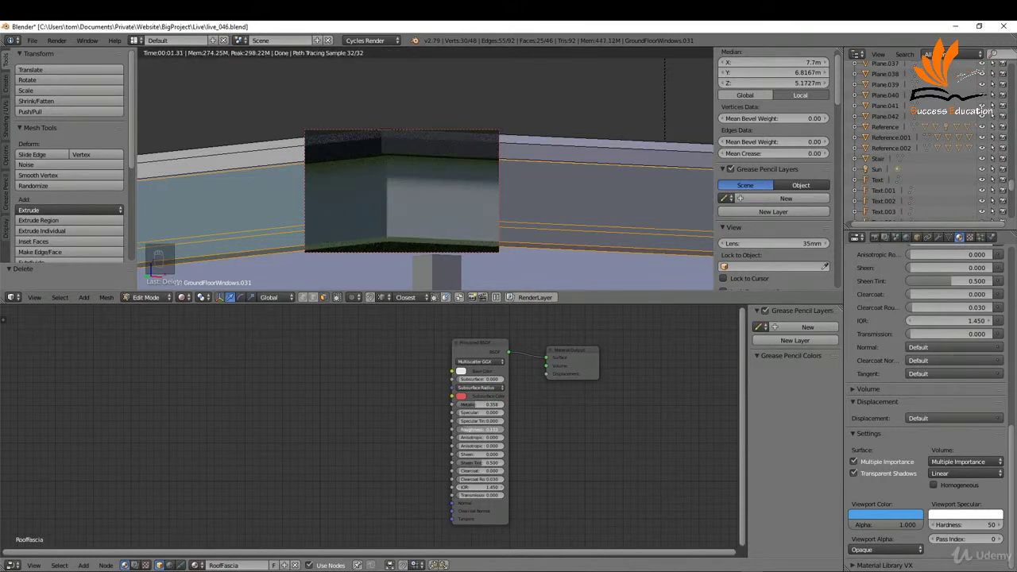
Inspect the rendered fascia along its length, return to Solid shading and clear the render border.
{"action": "scroll", "coordinate": [419, 187], "scroll_direction": "down", "scroll_amount": 3}
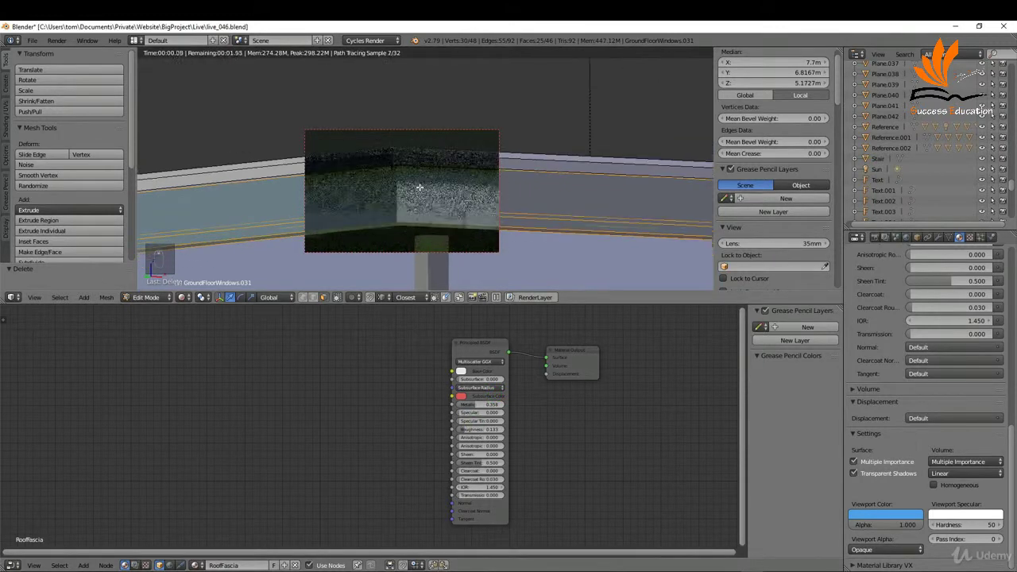
{"action": "scroll", "coordinate": [425, 187], "scroll_direction": "down", "scroll_amount": 2}
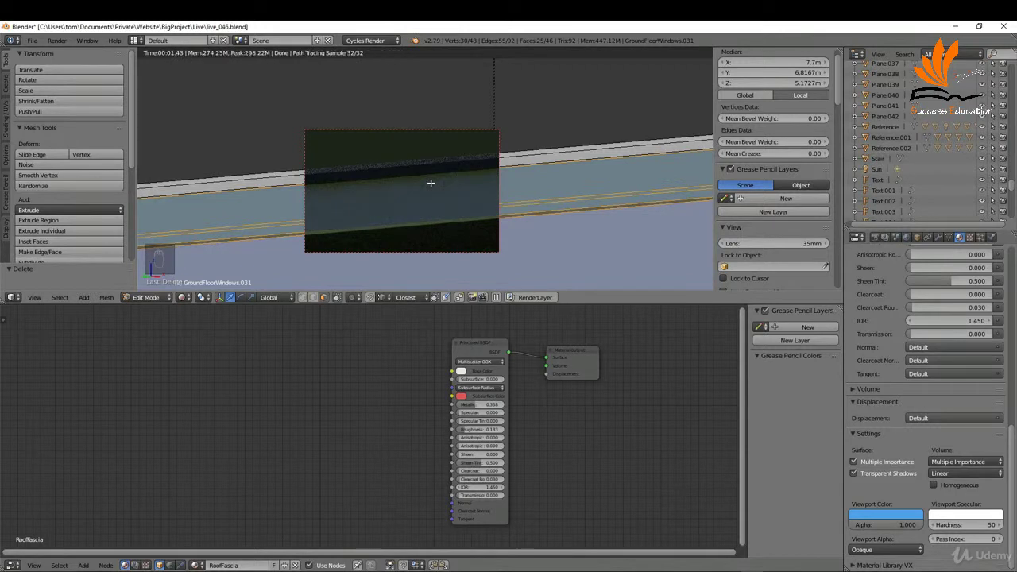
{"action": "key", "text": "z"}
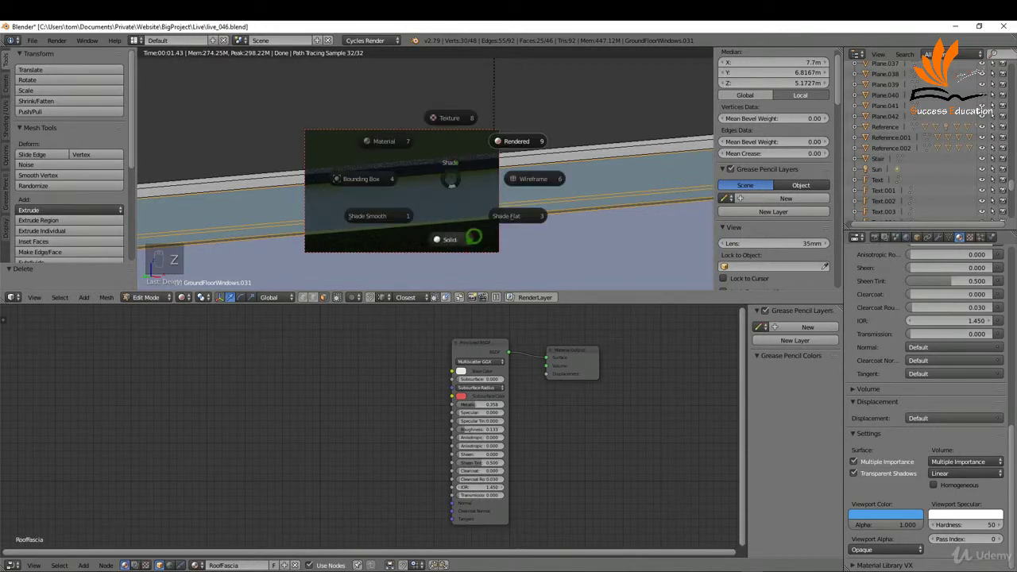
{"action": "left_click", "coordinate": [444, 235]}
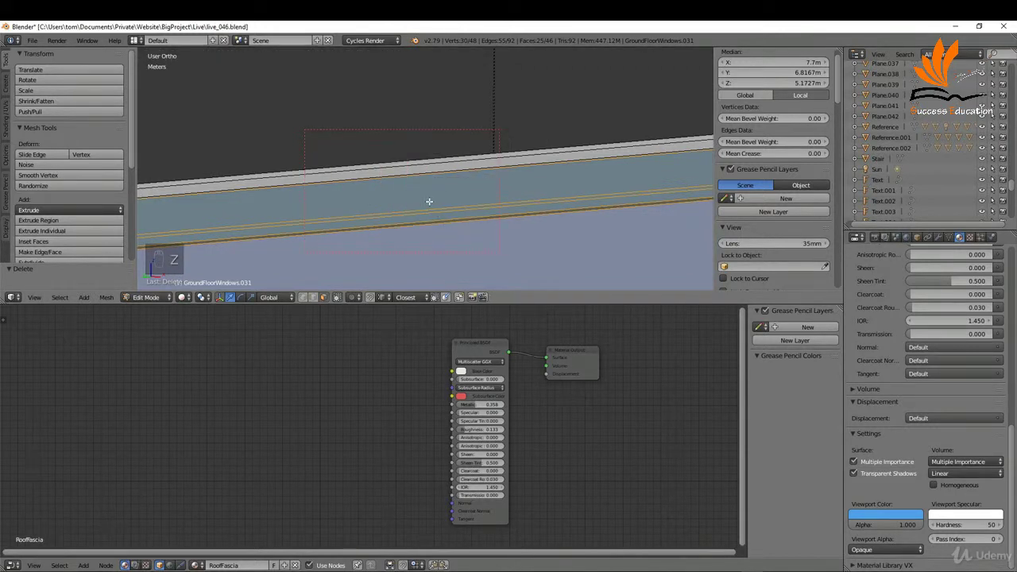
{"action": "key", "text": "ctrl+alt+b"}
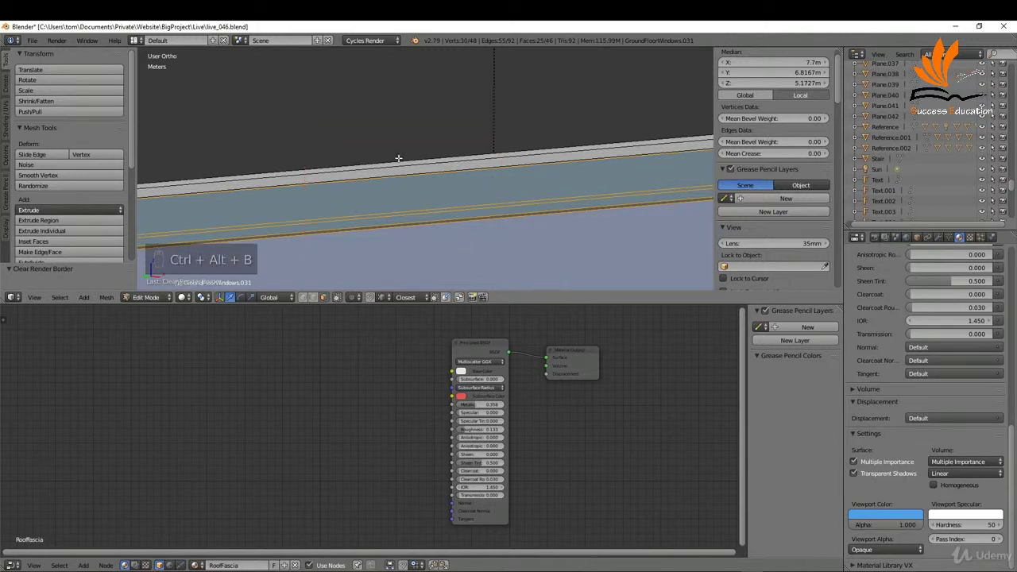
Leave Edit Mode on the roof and frame the whole house in the viewport.
{"action": "scroll", "coordinate": [398, 158], "scroll_direction": "down", "scroll_amount": 8}
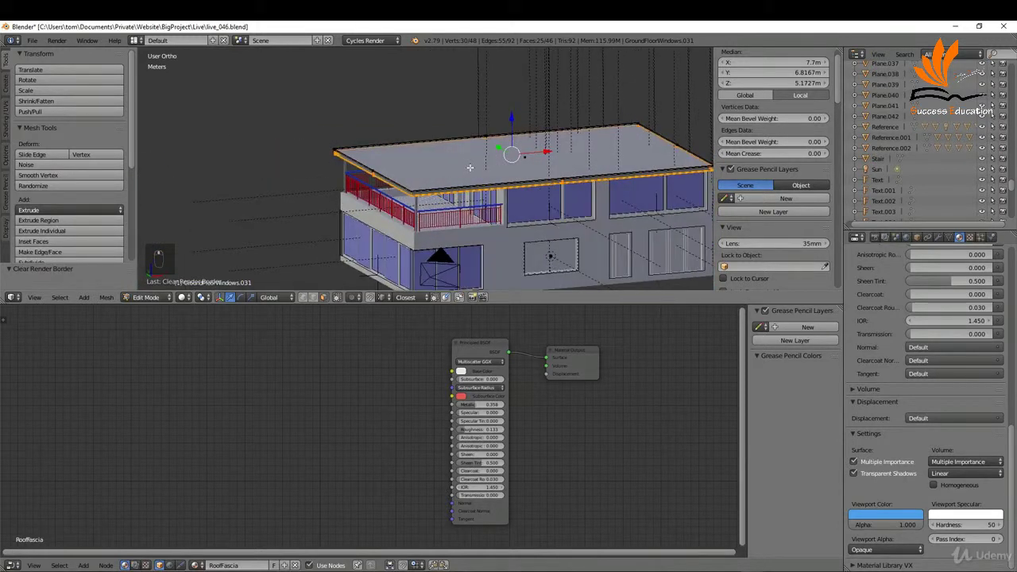
{"action": "mouse_move", "coordinate": [469, 167]}
{"action": "middle_mouse_down"}
{"action": "mouse_move", "coordinate": [450, 134]}
{"action": "mouse_move", "coordinate": [426, 136]}
{"action": "middle_mouse_up"}
{"action": "key", "text": "Tab"}
{"action": "left_click", "coordinate": [386, 123]}
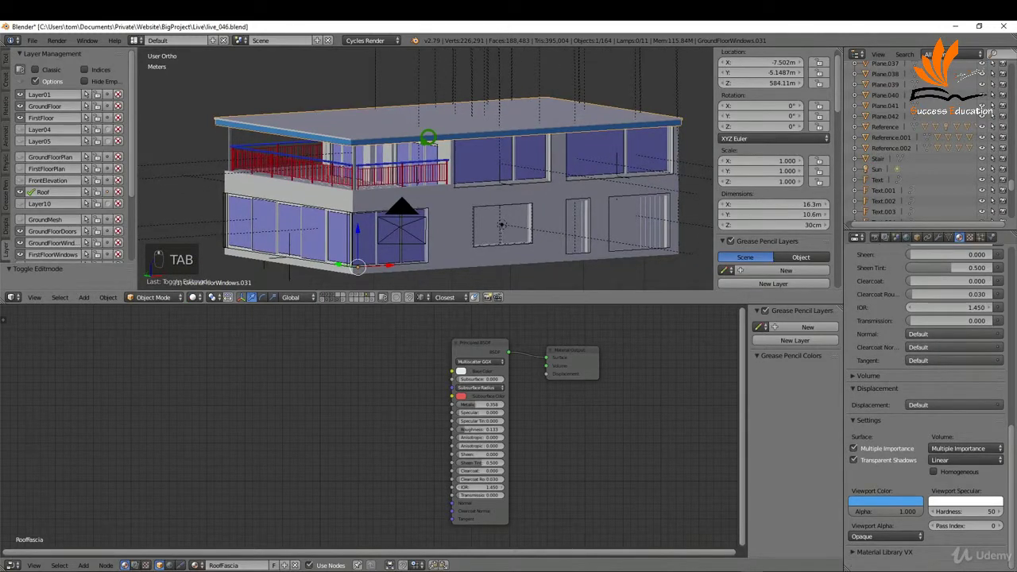